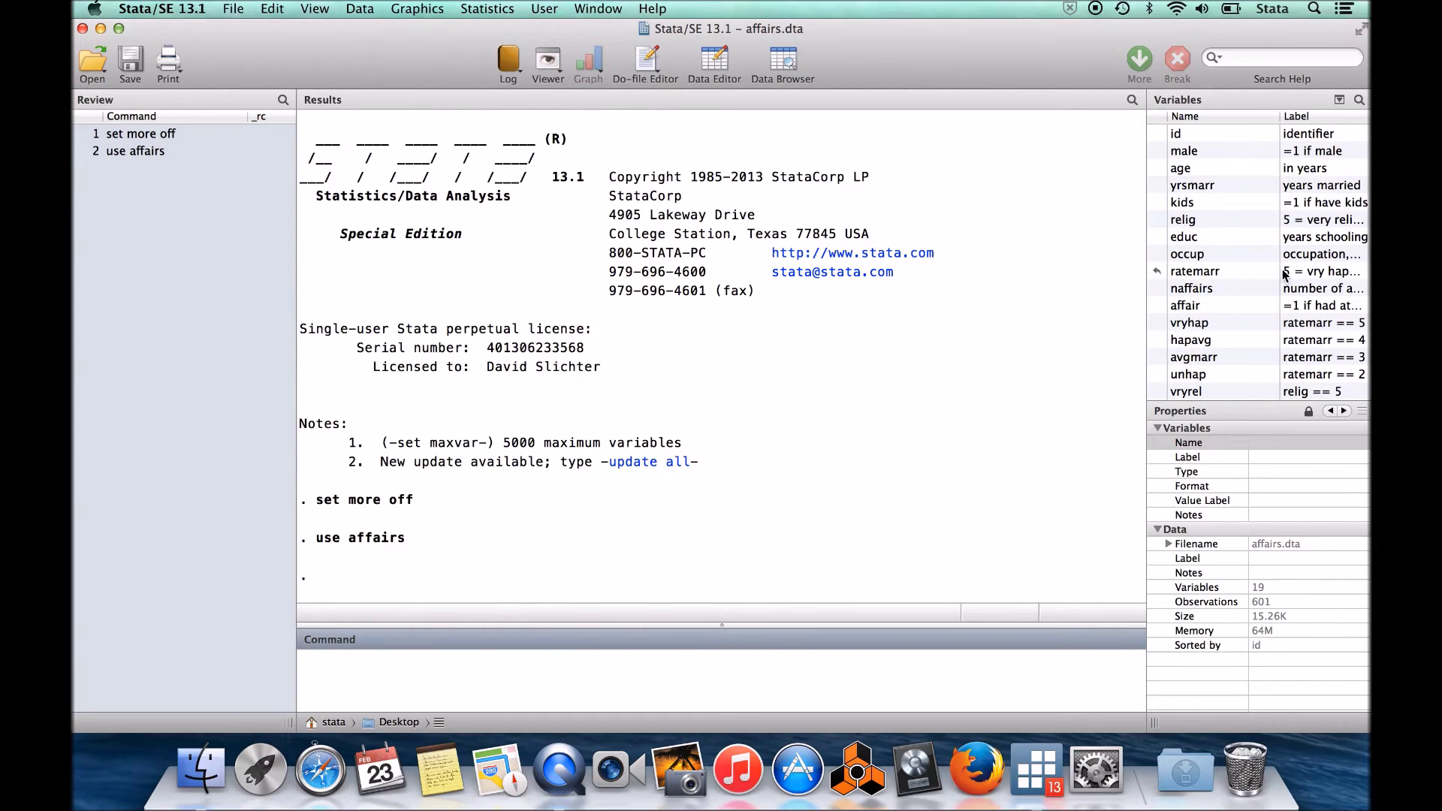
Run the d command to describe all variables in the affairs dataset and look over the variable labels.
scroll(1269, 236, "down", 2)
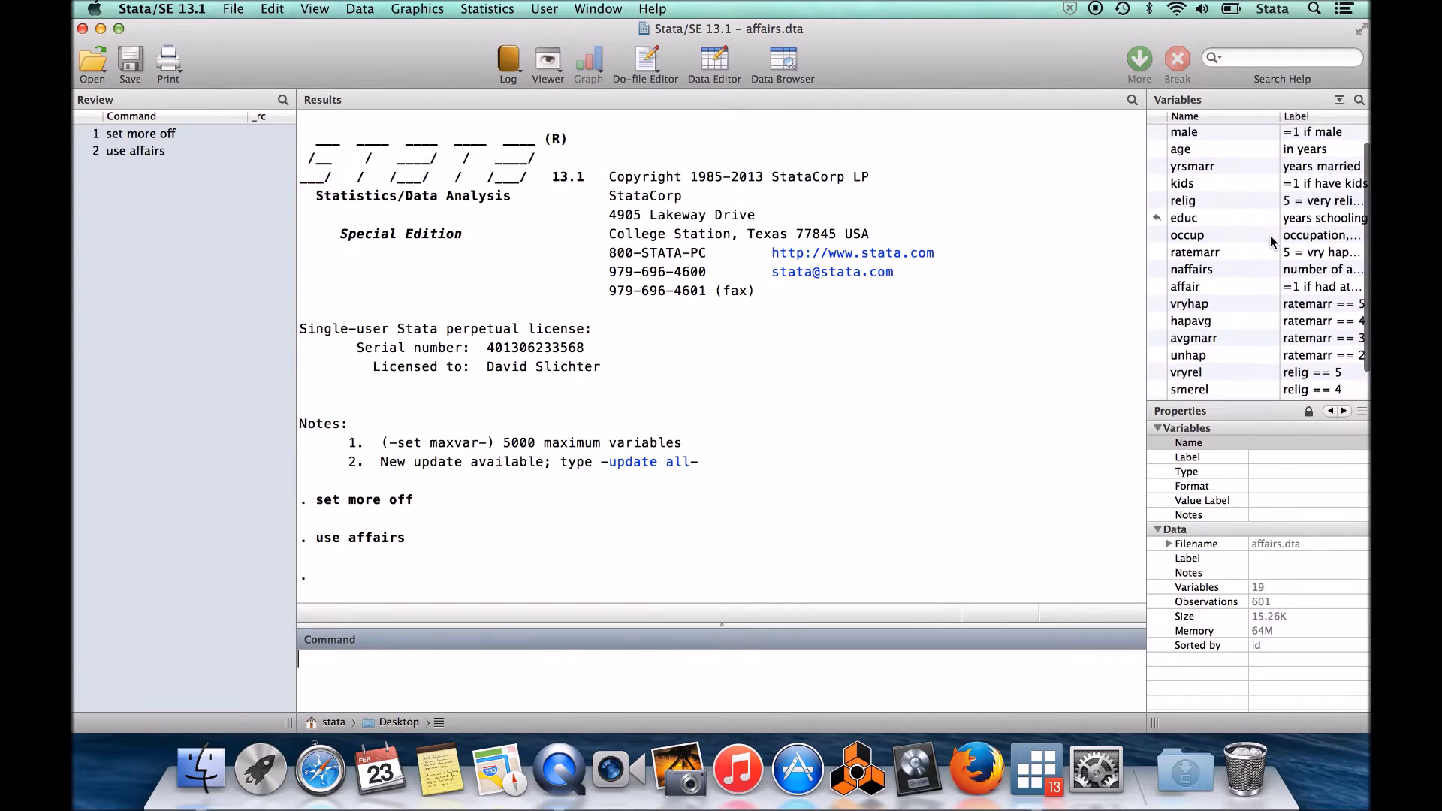
scroll(1270, 235, "up", 2)
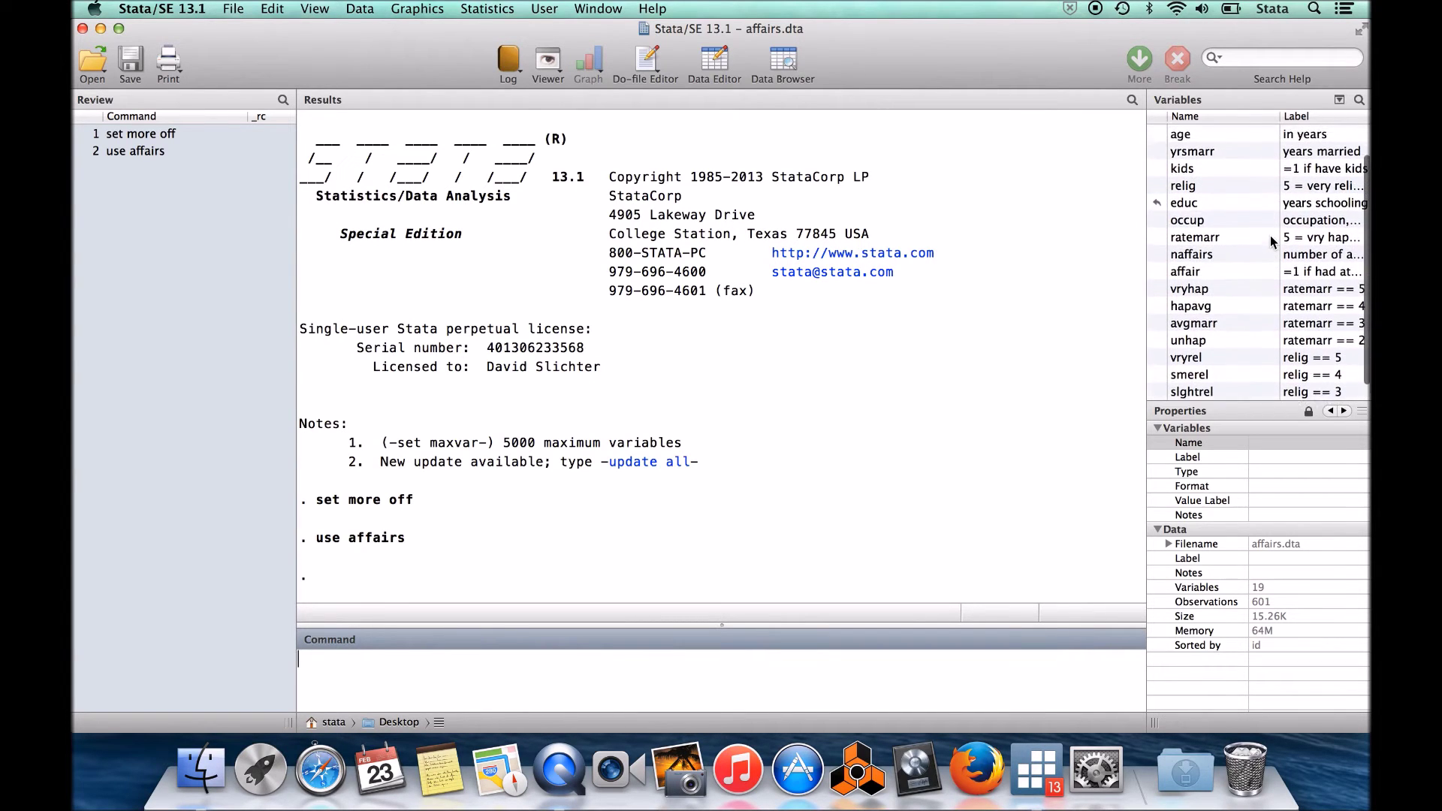
scroll(1269, 235, "up", 1)
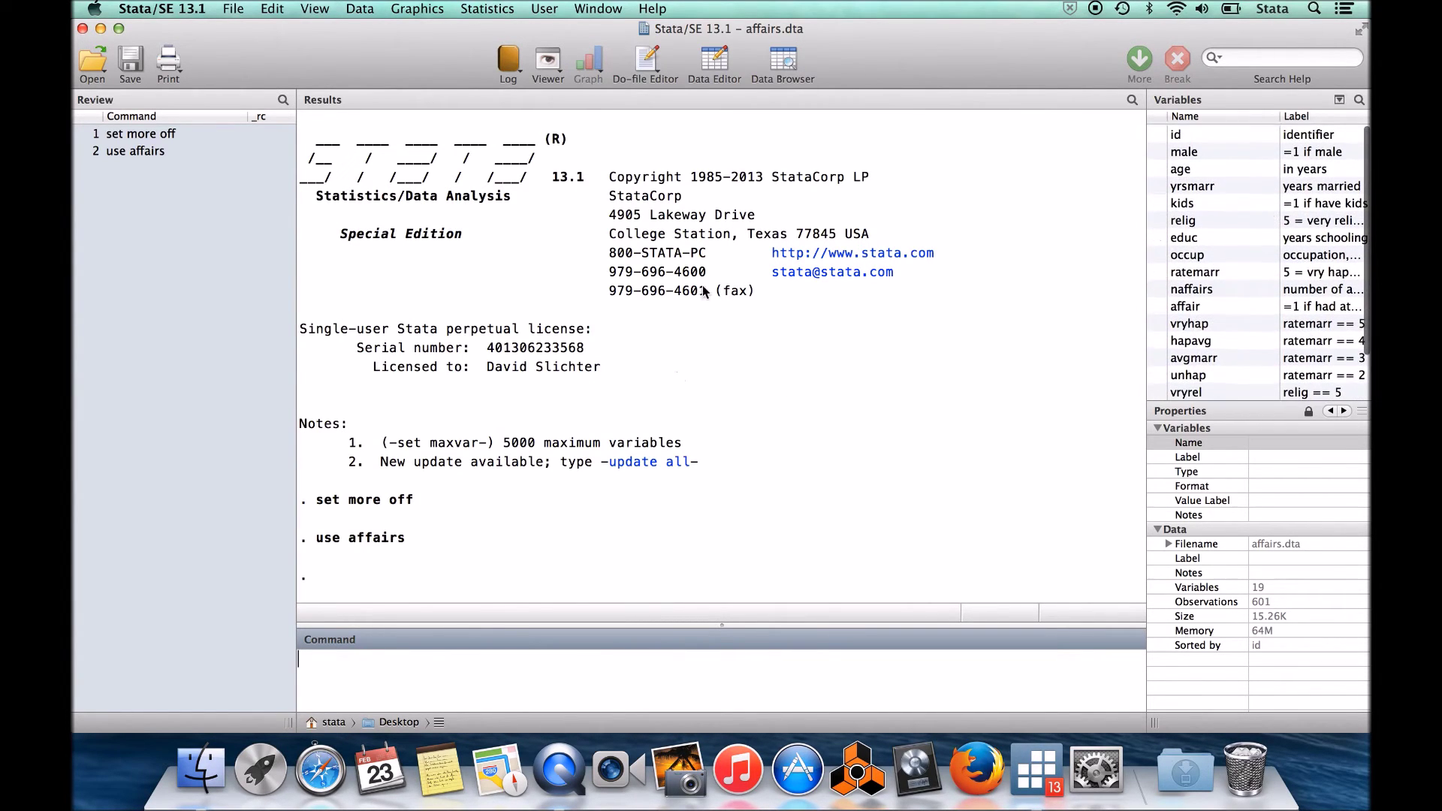
left_click(771, 428)
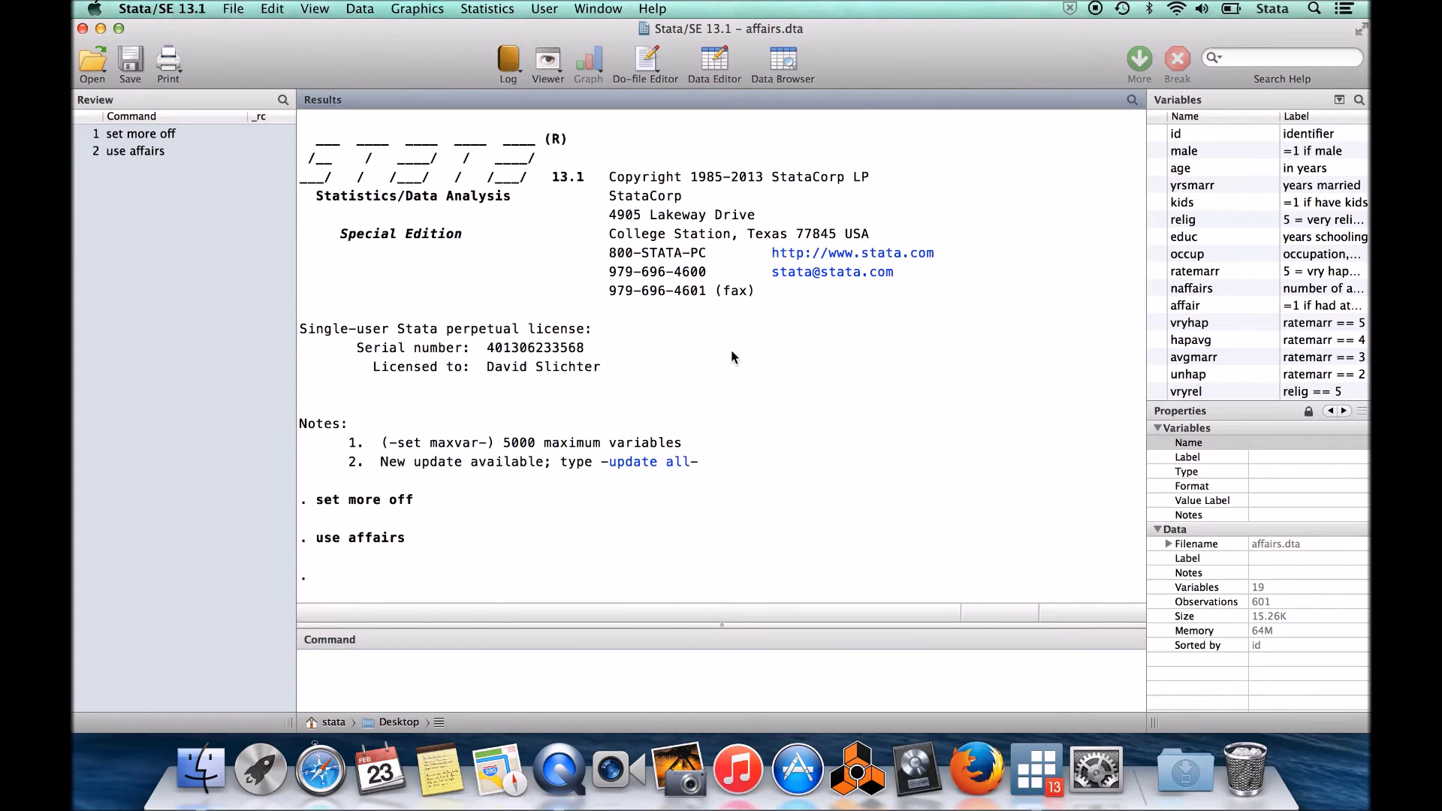
left_click(396, 673)
type("describe")
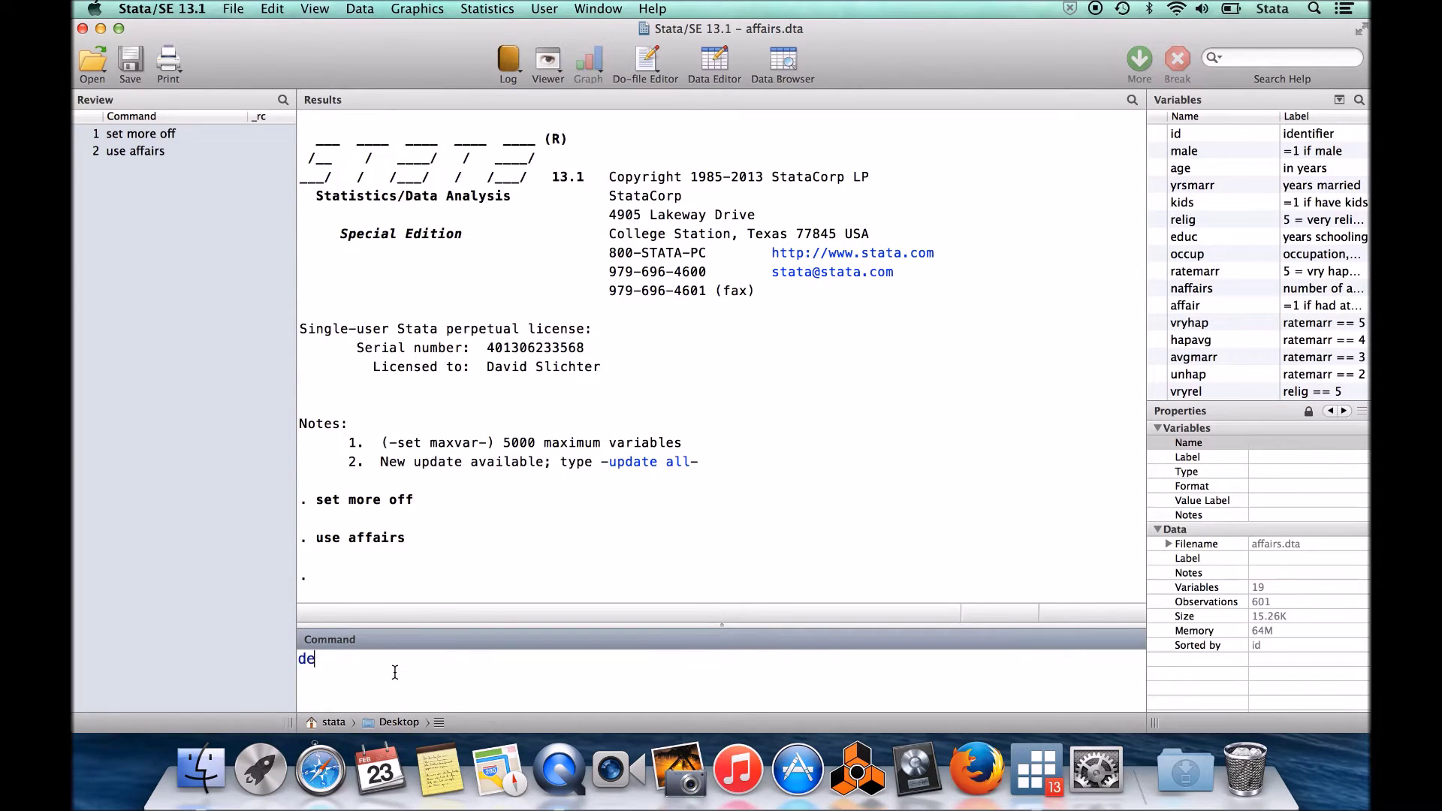
key("BackSpace")
key("BackSpace")
key("BackSpace")
key("BackSpace")
key("BackSpace")
key("BackSpace")
key("BackSpace")
key("Return")
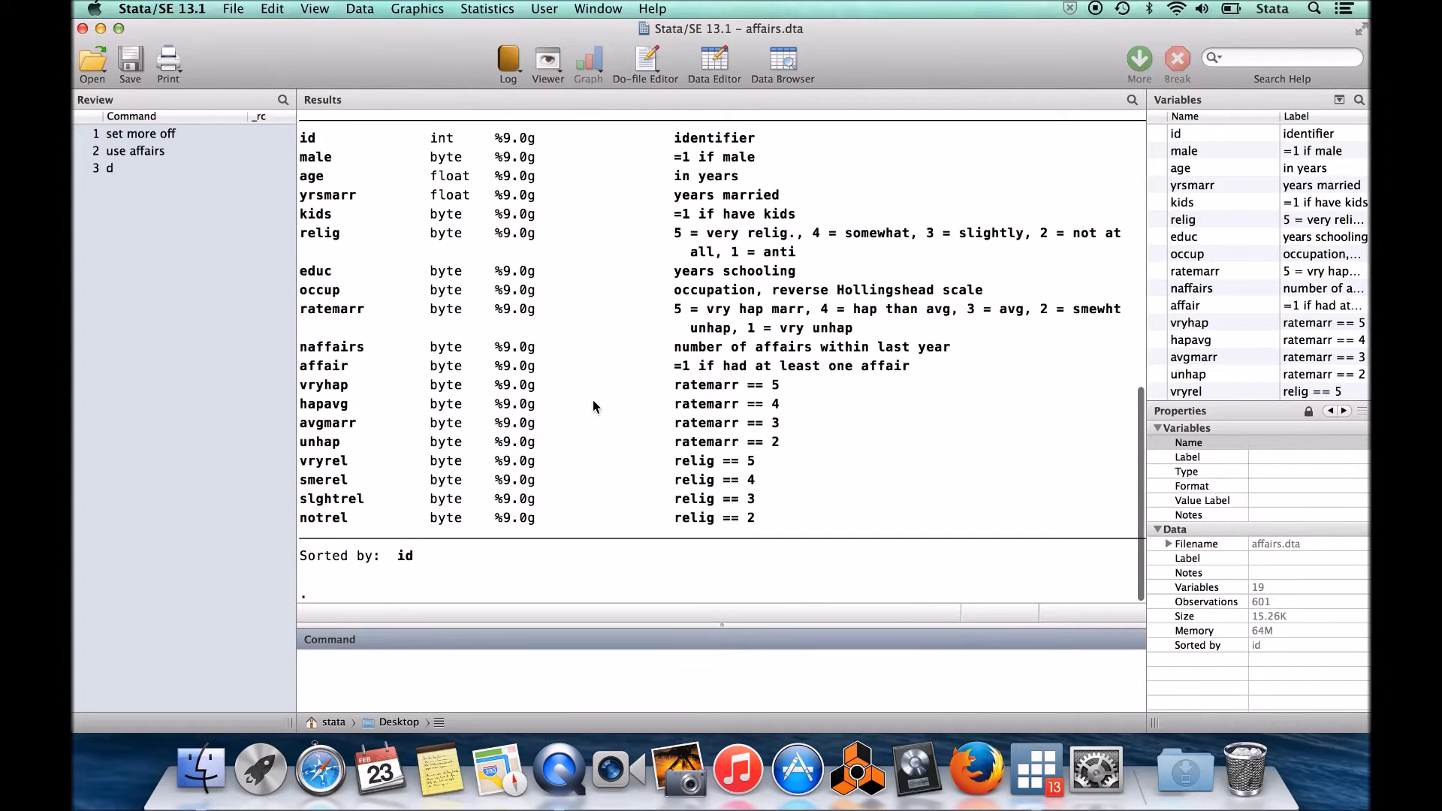
scroll(594, 407, "up", 5)
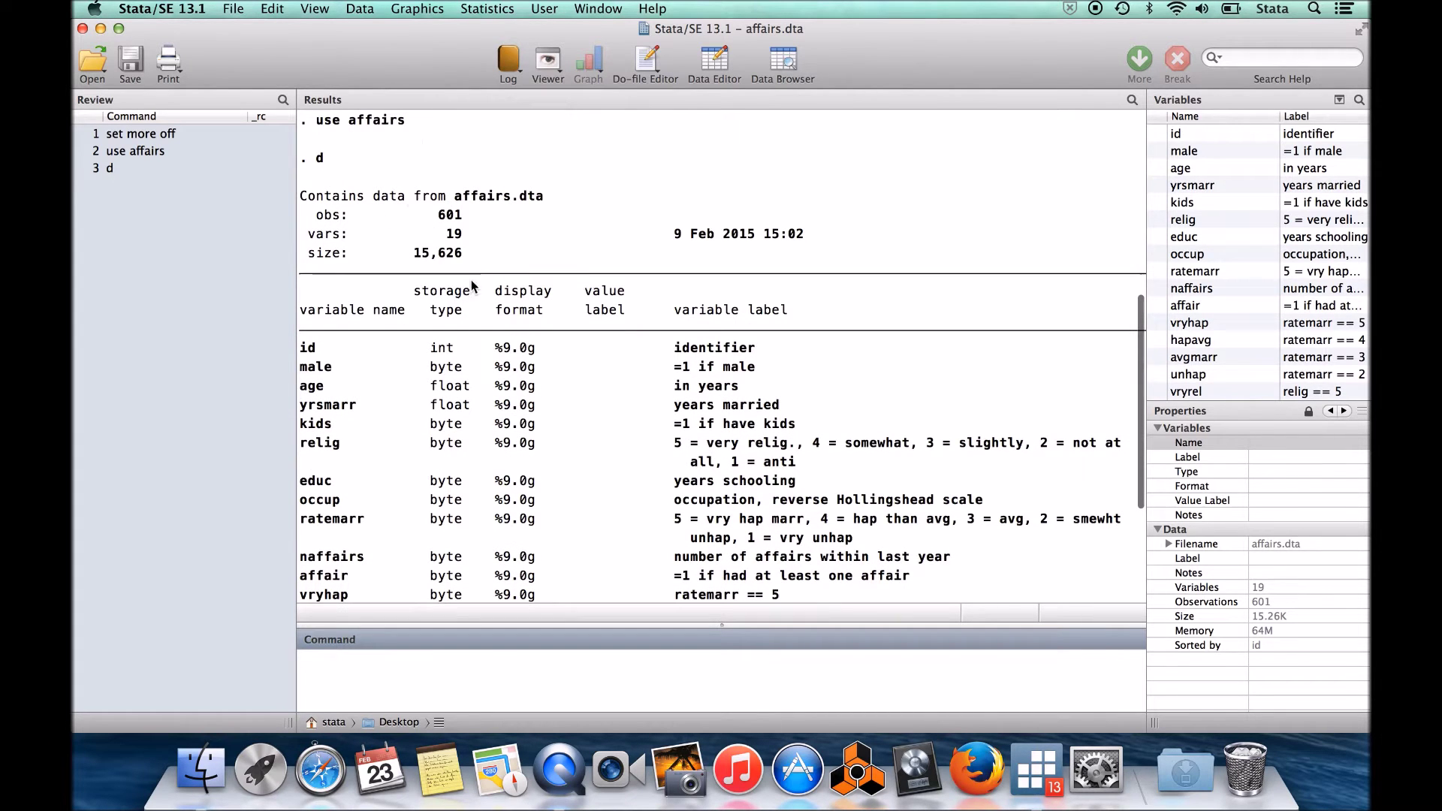
scroll(548, 392, "down", 4)
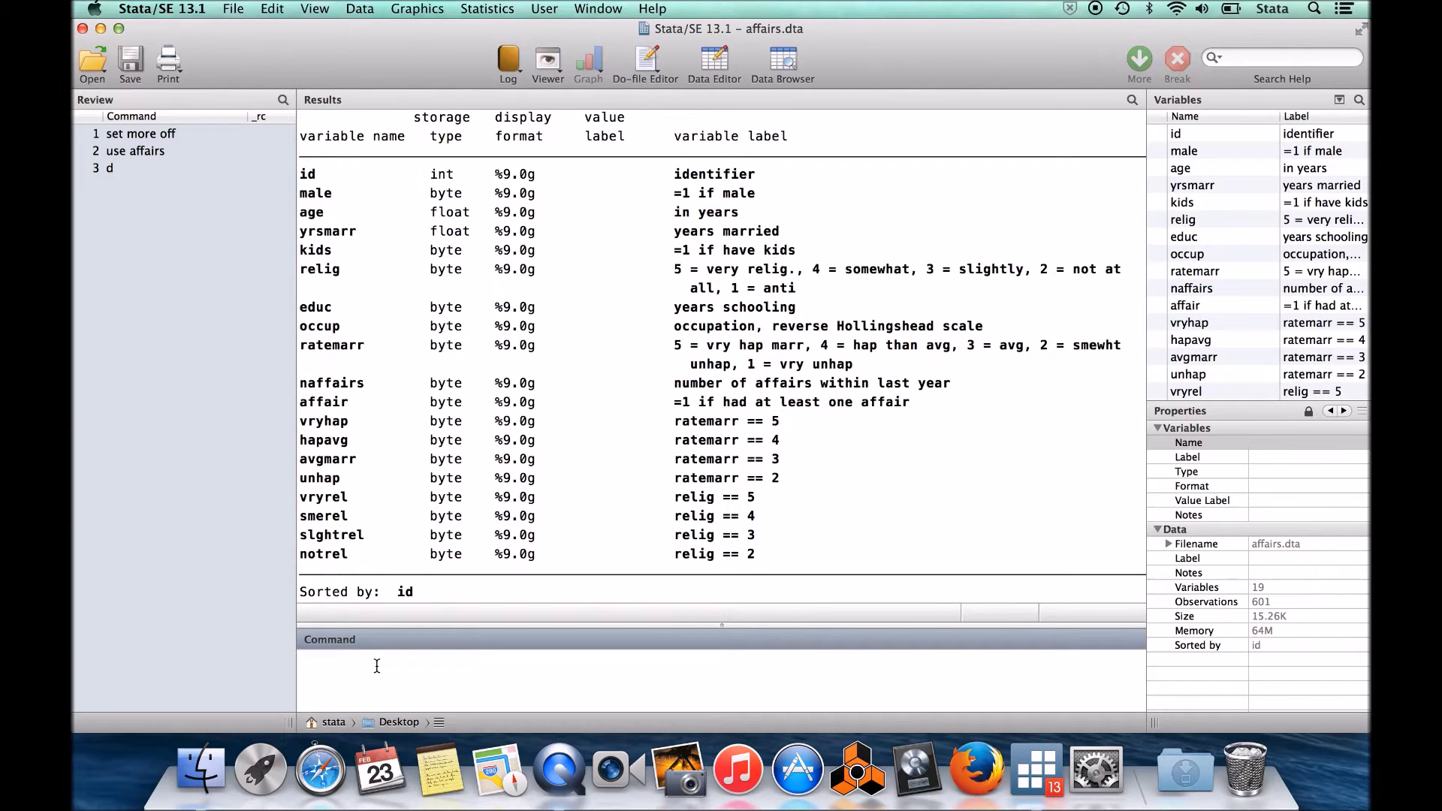
Open the dataset with the browse command and step through the first five observations of the id variable.
type("browse")
key("Return")
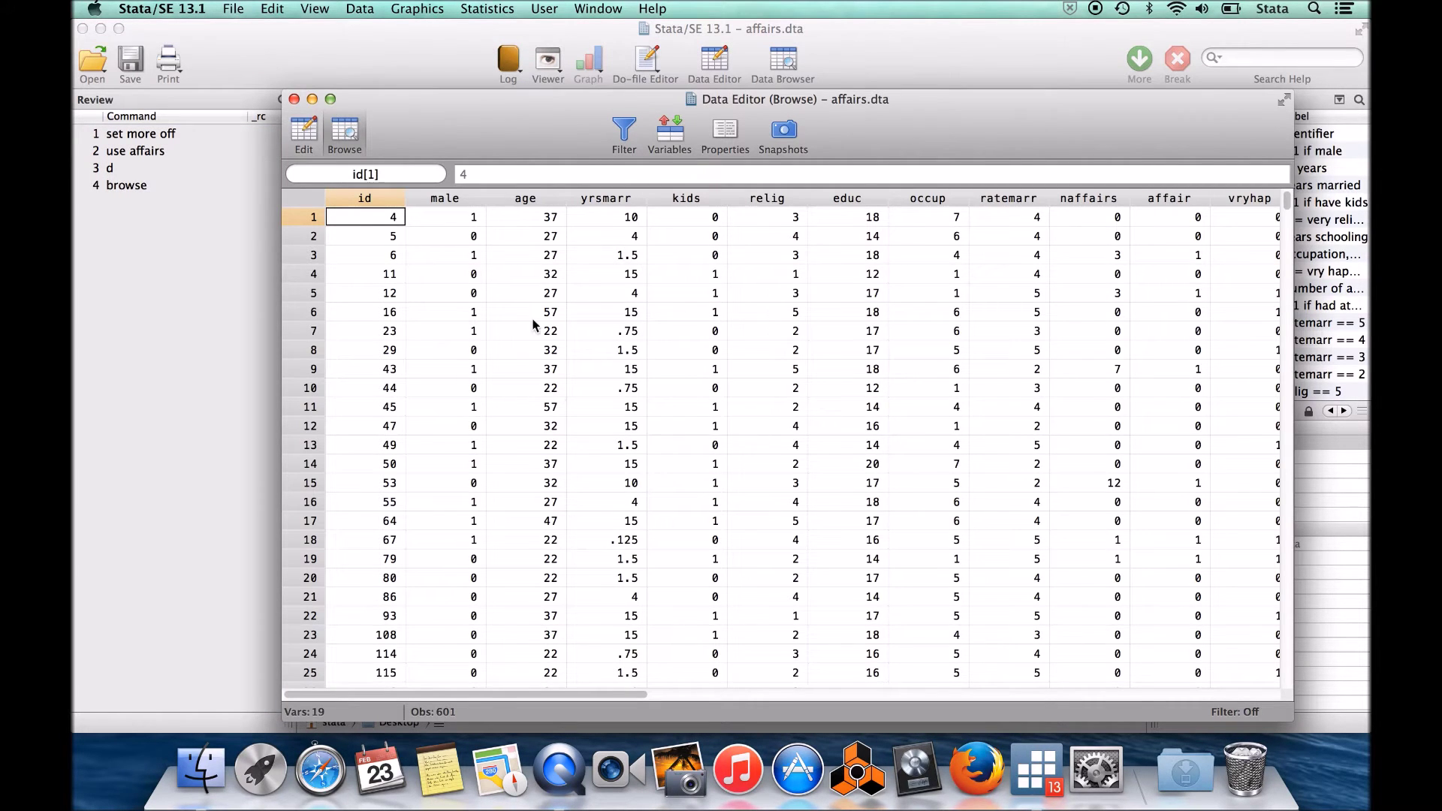
key("Down")
key("Down")
key("Down")
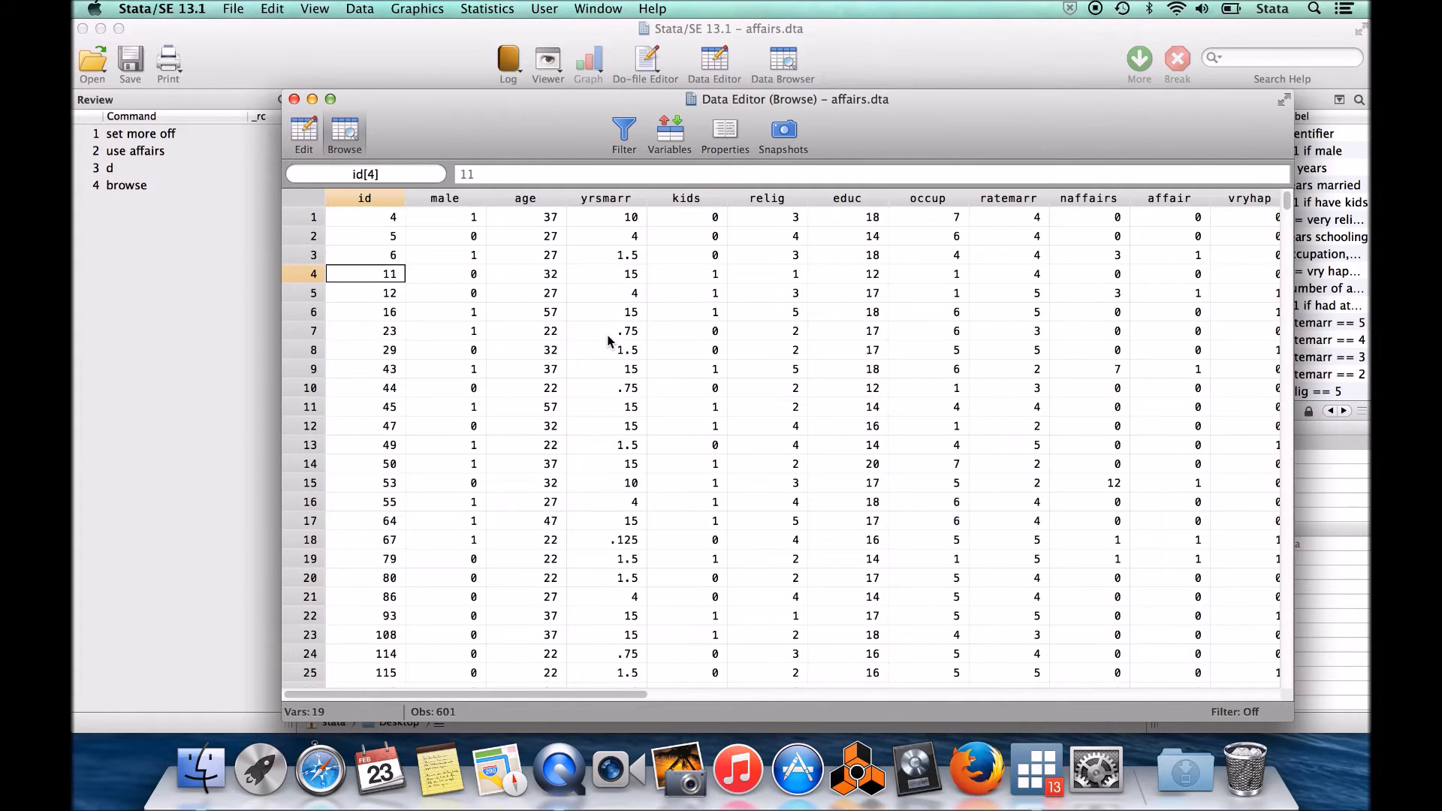
key("Down")
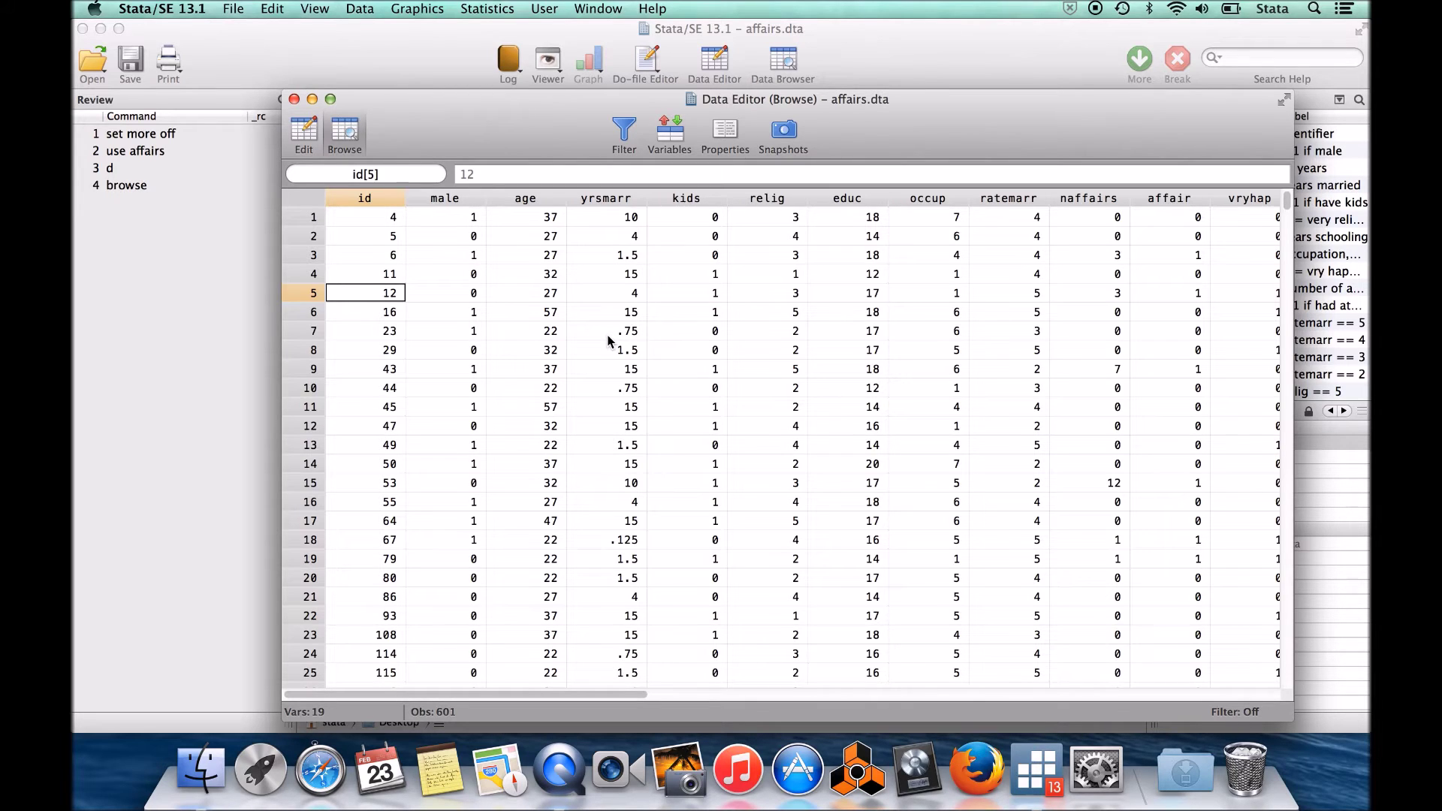
key("Up")
key("Up")
key("Down")
key("Down")
key("Up")
key("Up")
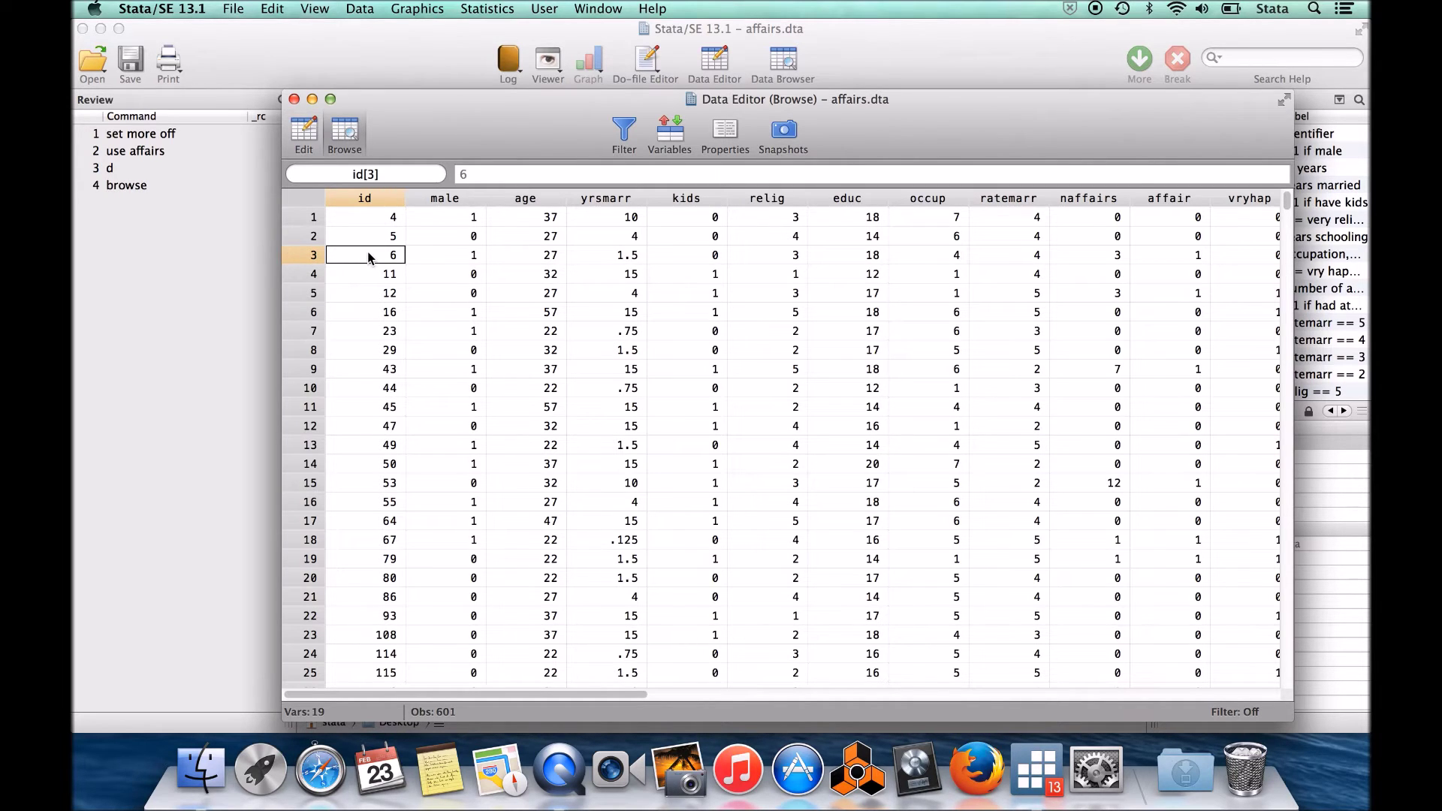
Examine the third observation's values from male across to avgmarr and back, and close the data browser.
key("Right")
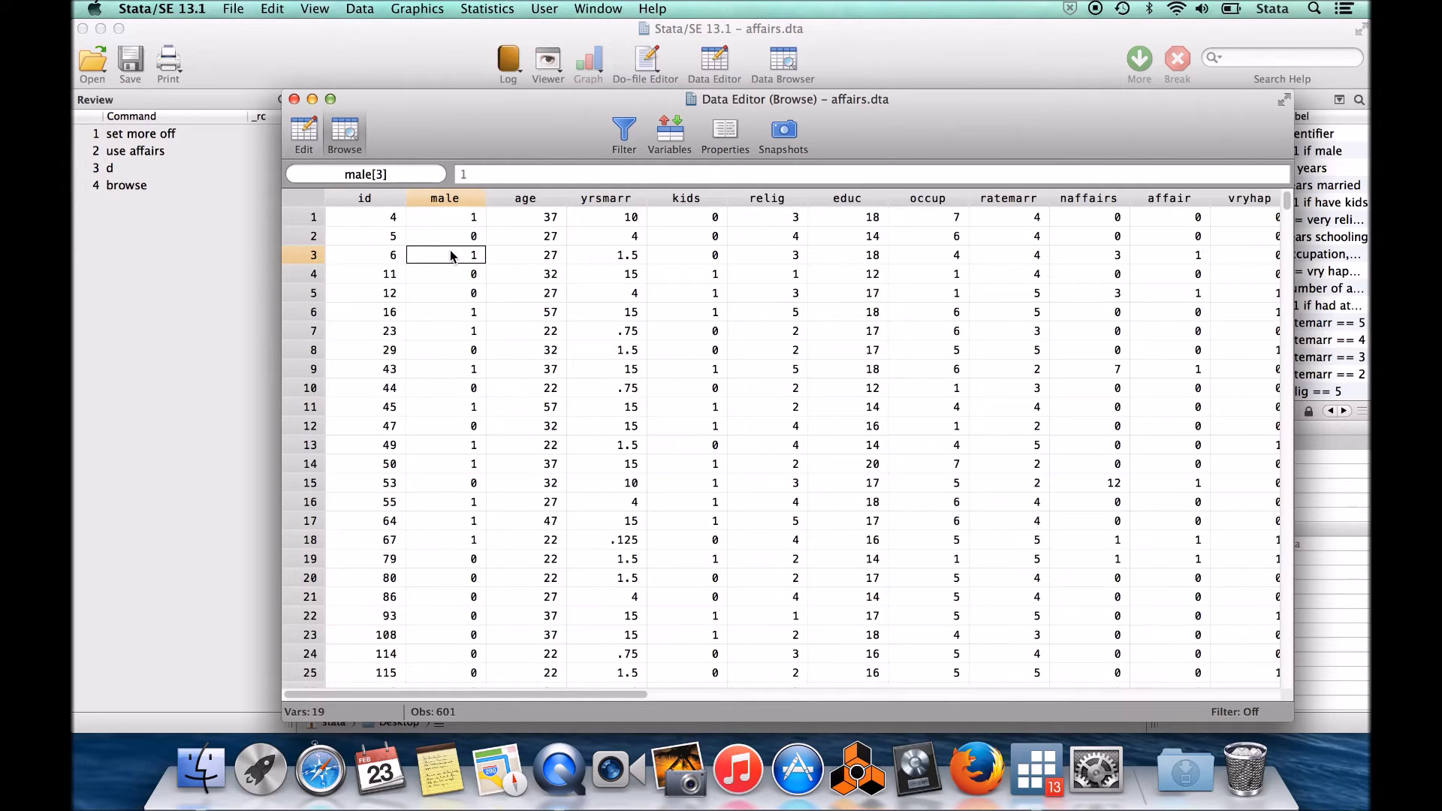
key("Right")
key("Right")
key("Right")
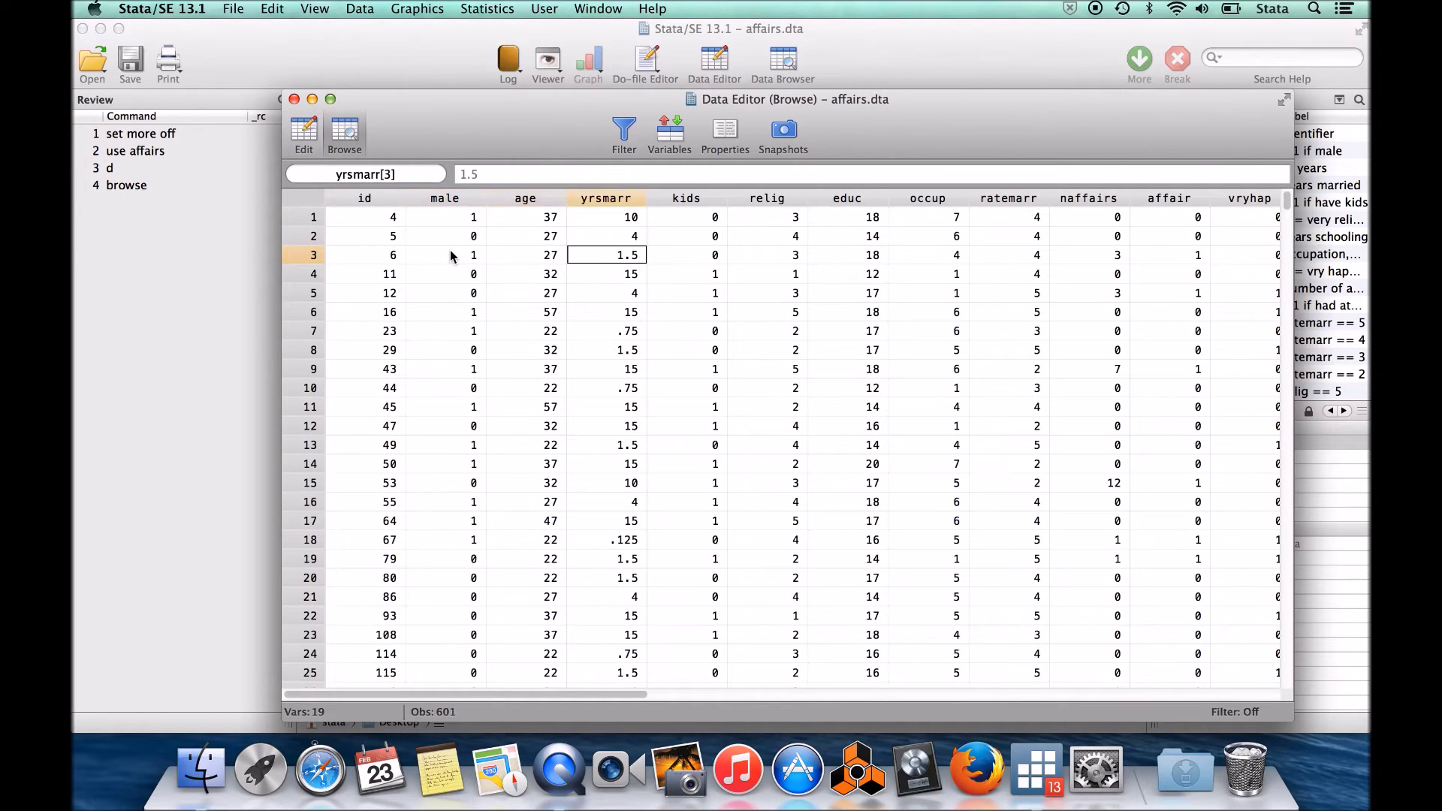
key("Right")
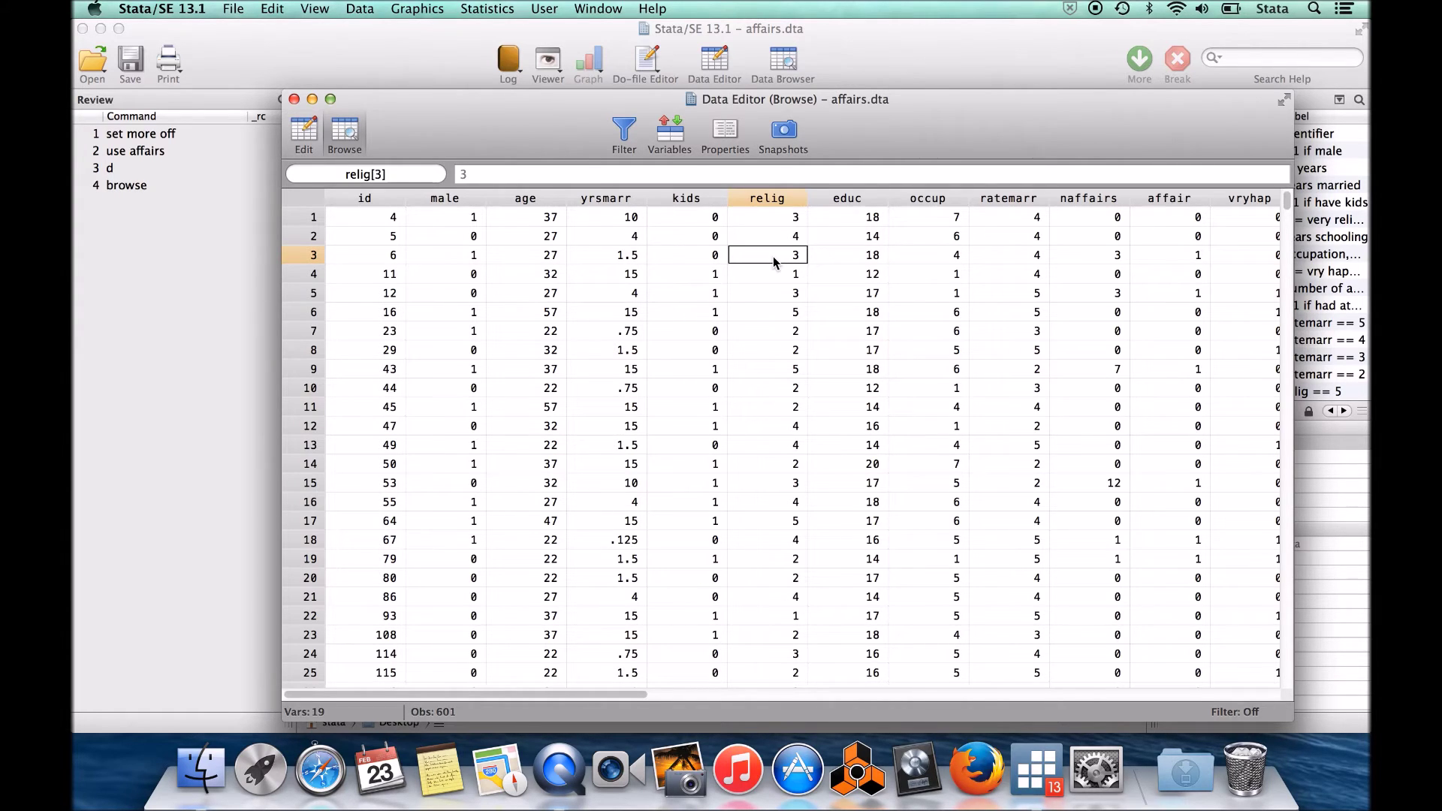
key("Right")
key("Right")
key("Right")
key("Right")
key("Right")
key("Right")
key("Right")
key("Right")
key("Right")
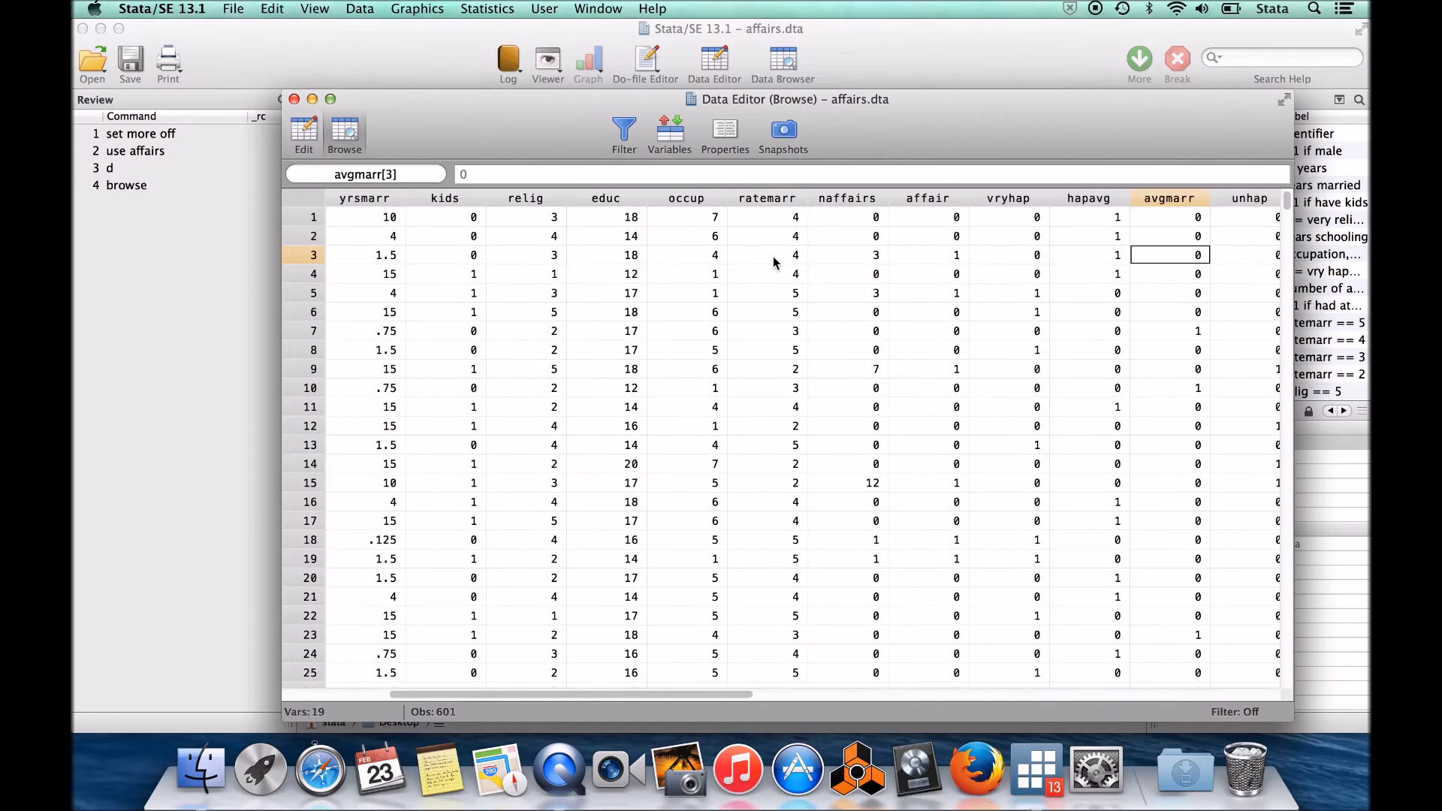
key("Left")
key("Left")
key("Left")
key("Left")
key("Left")
key("Left")
key("Left")
key("Left")
key("Left")
key("Left")
key("Left")
key("Left")
key("Left")
key("Left")
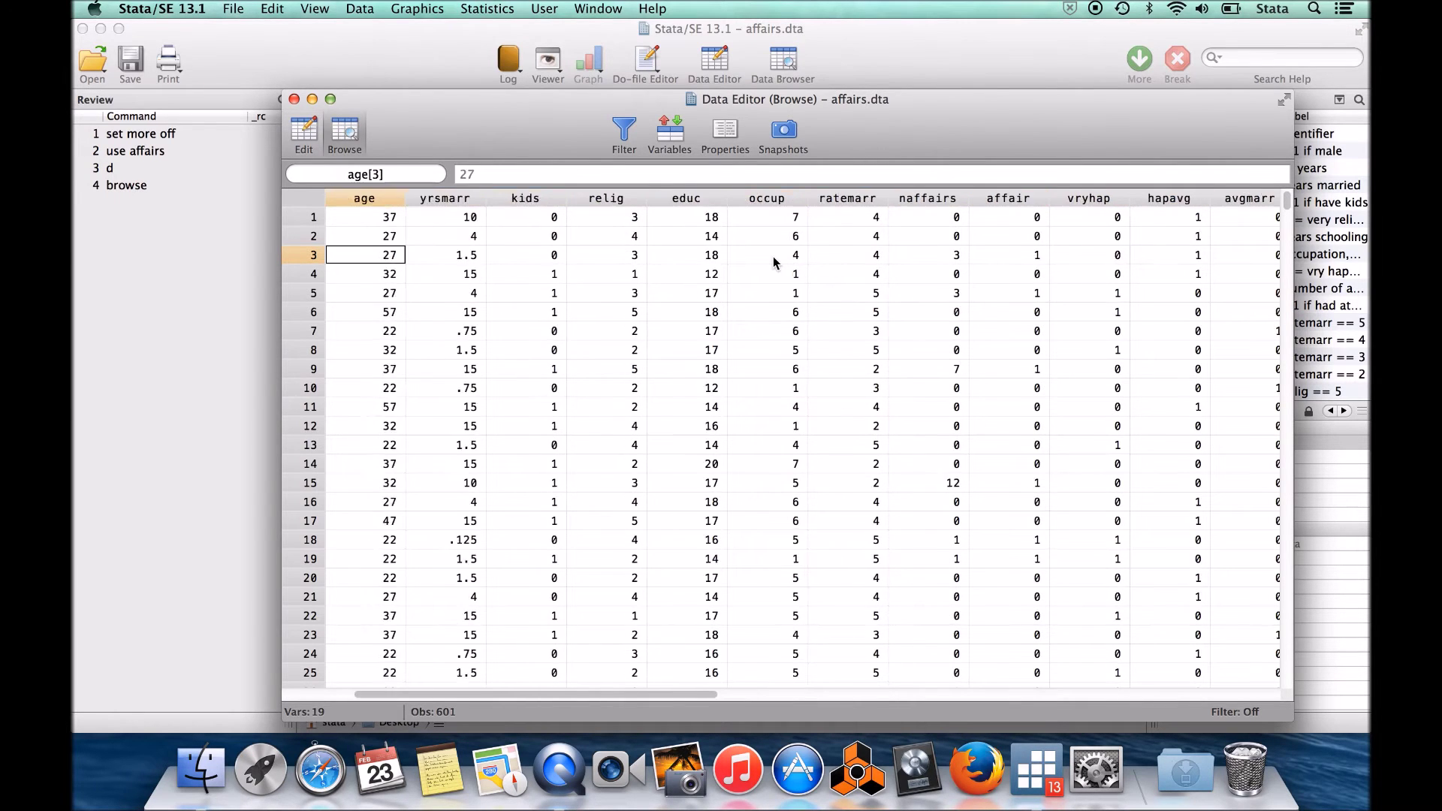
left_click(294, 99)
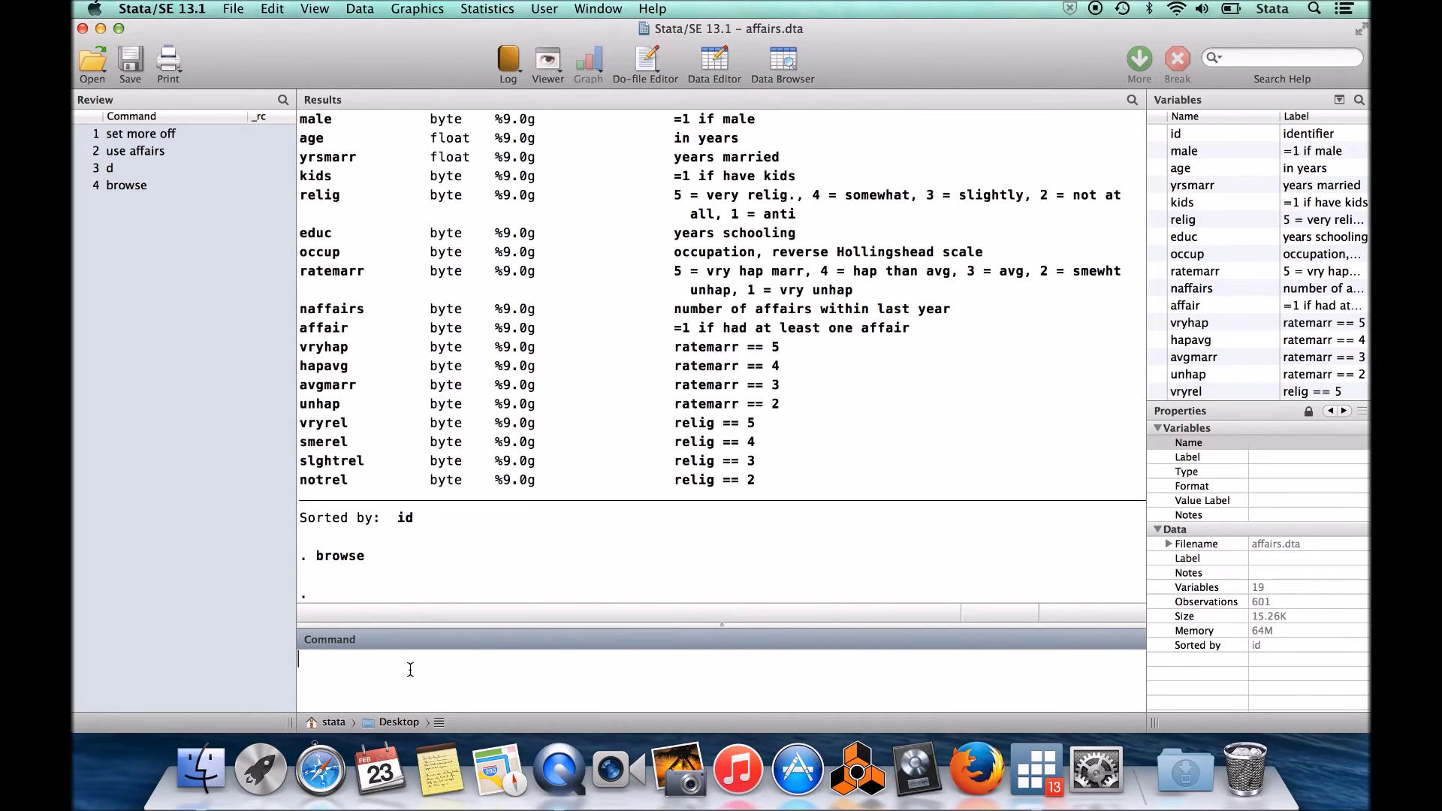
Run sum to produce summary statistics for all variables and review the resulting table.
type("sum")
key("Return")
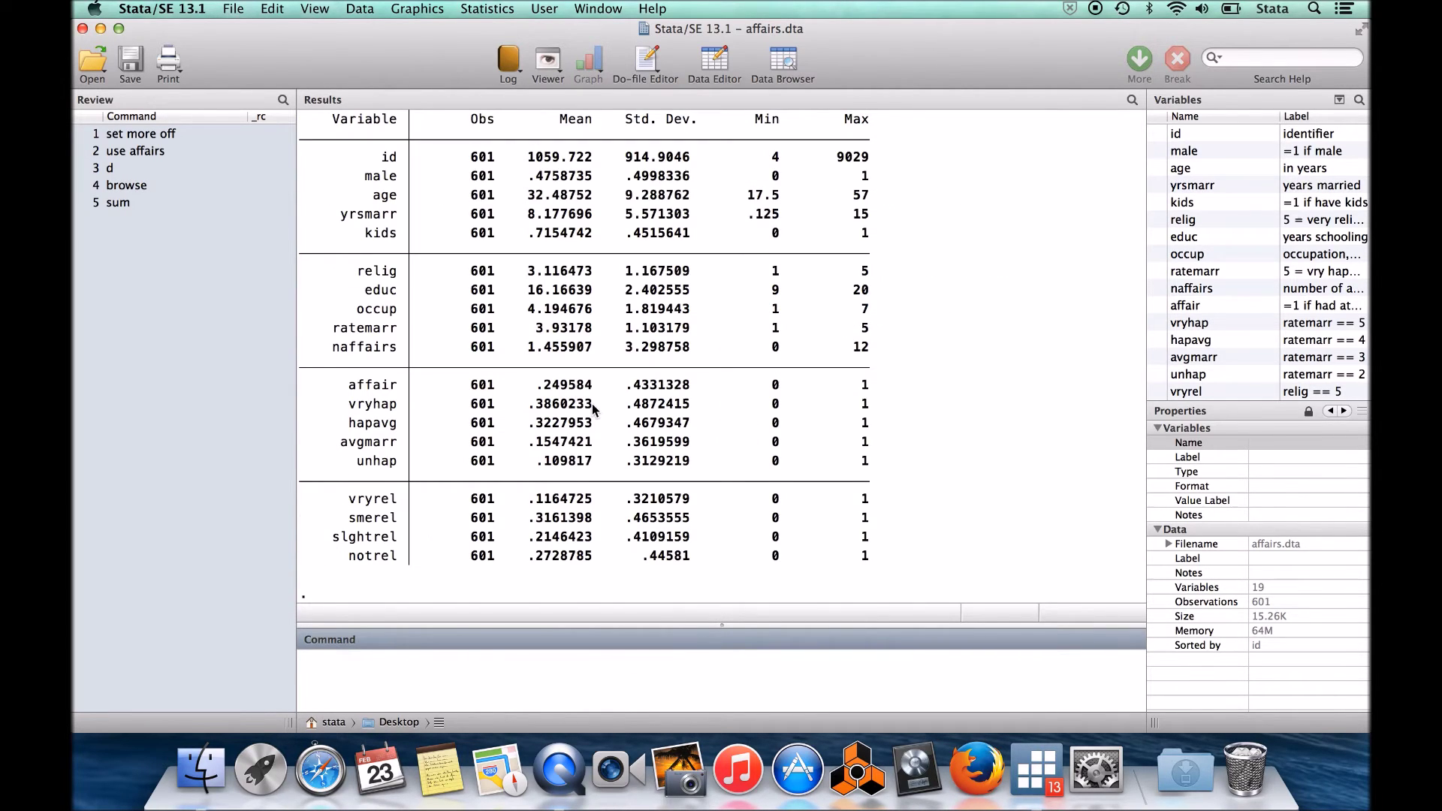
scroll(591, 410, "up", 3)
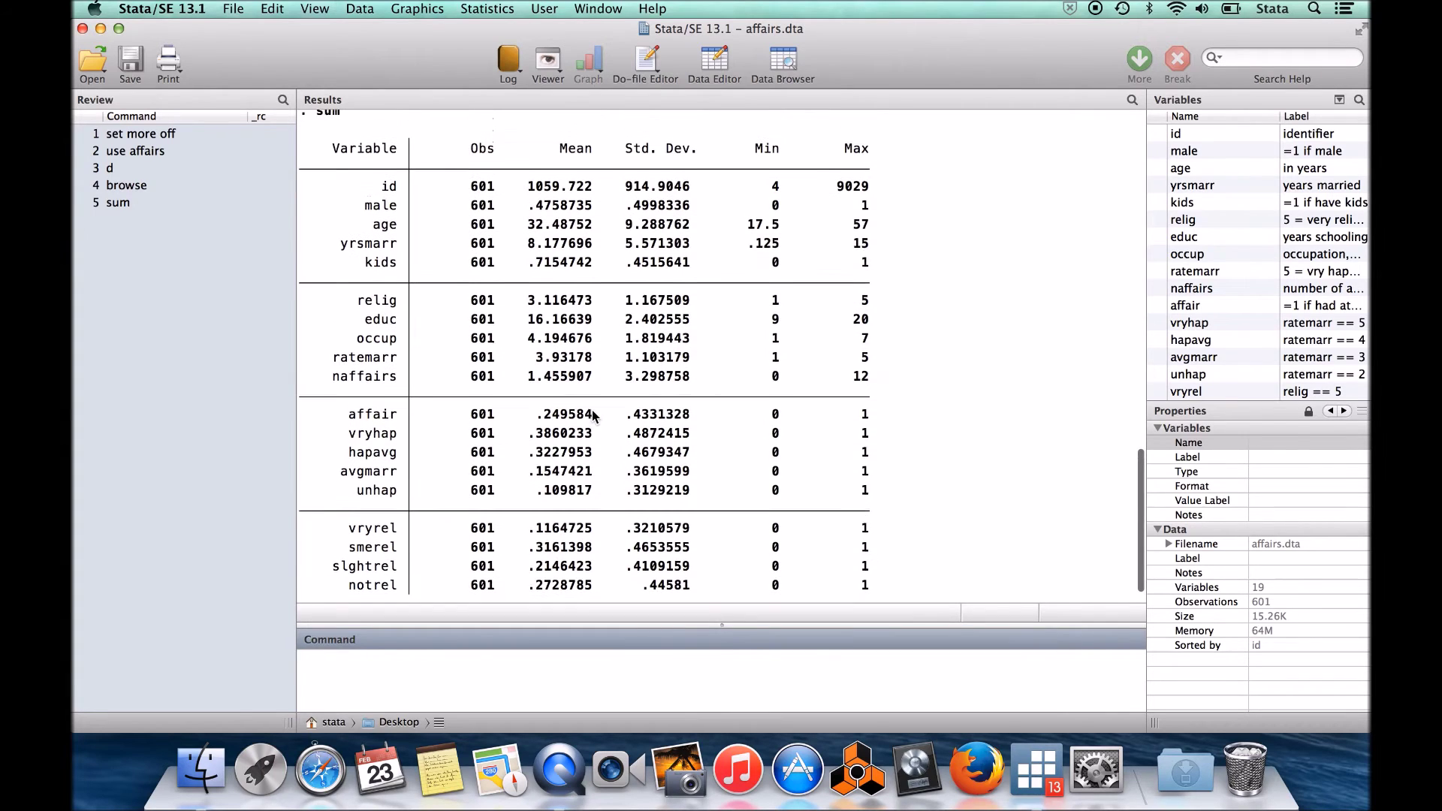
scroll(593, 415, "down", 2)
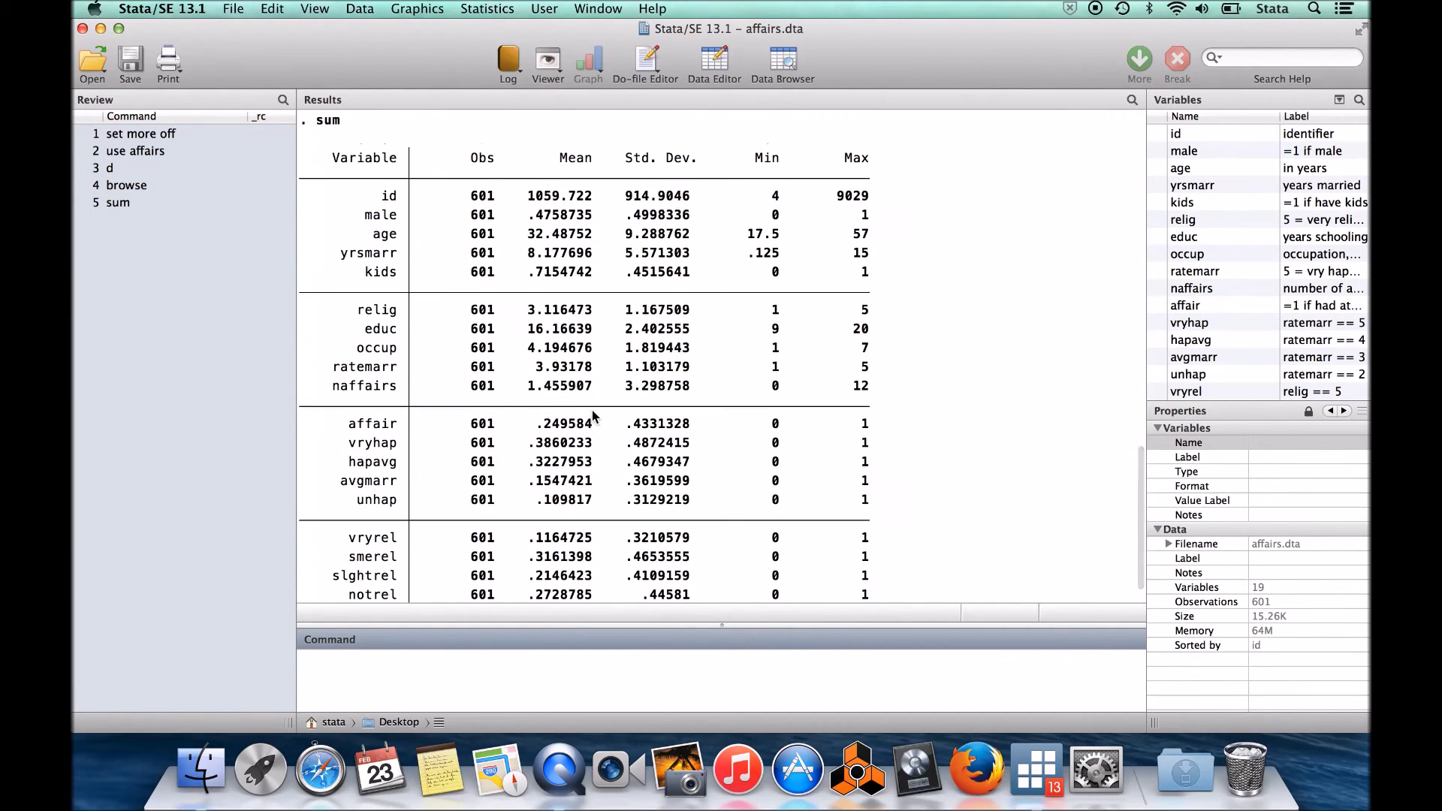
scroll(590, 411, "down", 1)
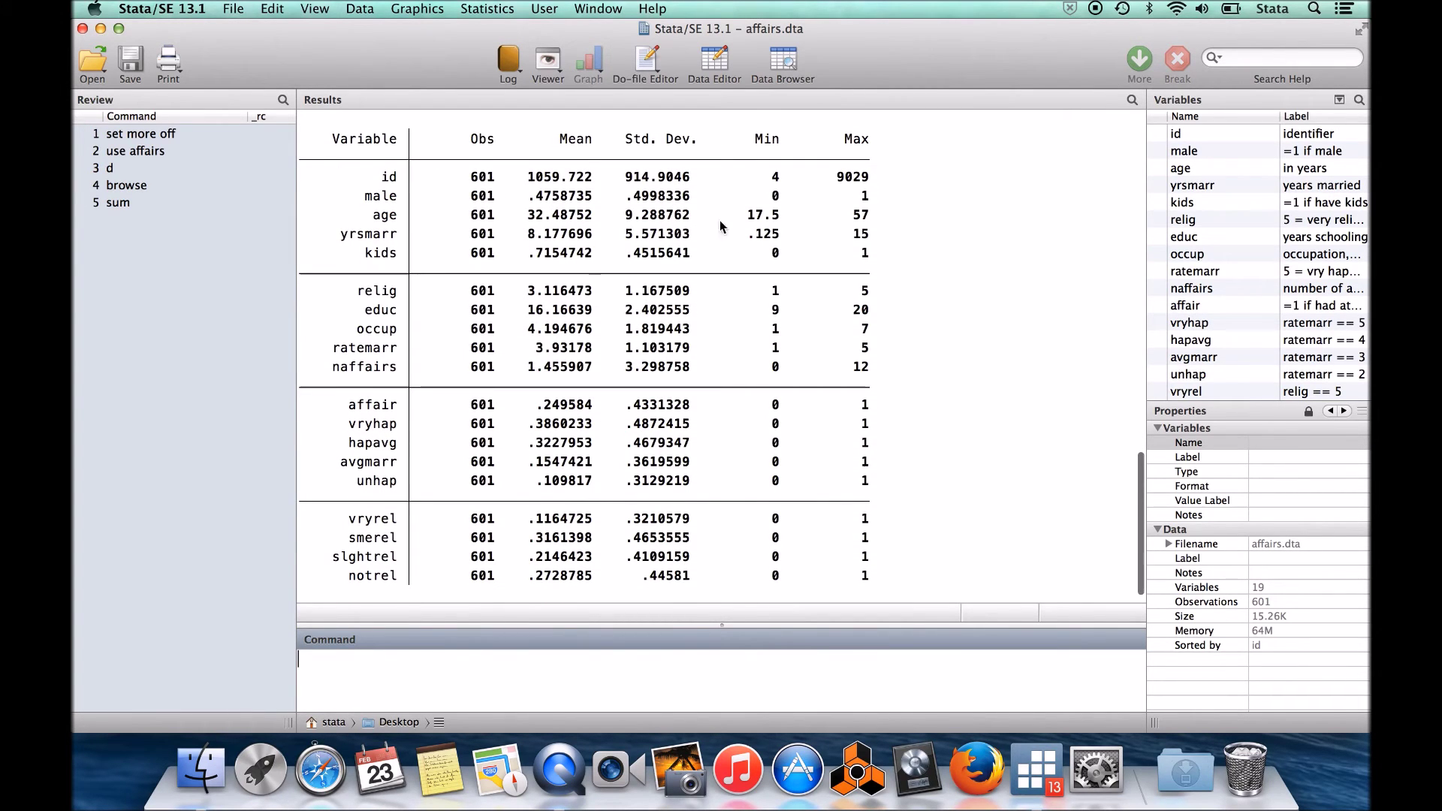
scroll(761, 288, "up", 1)
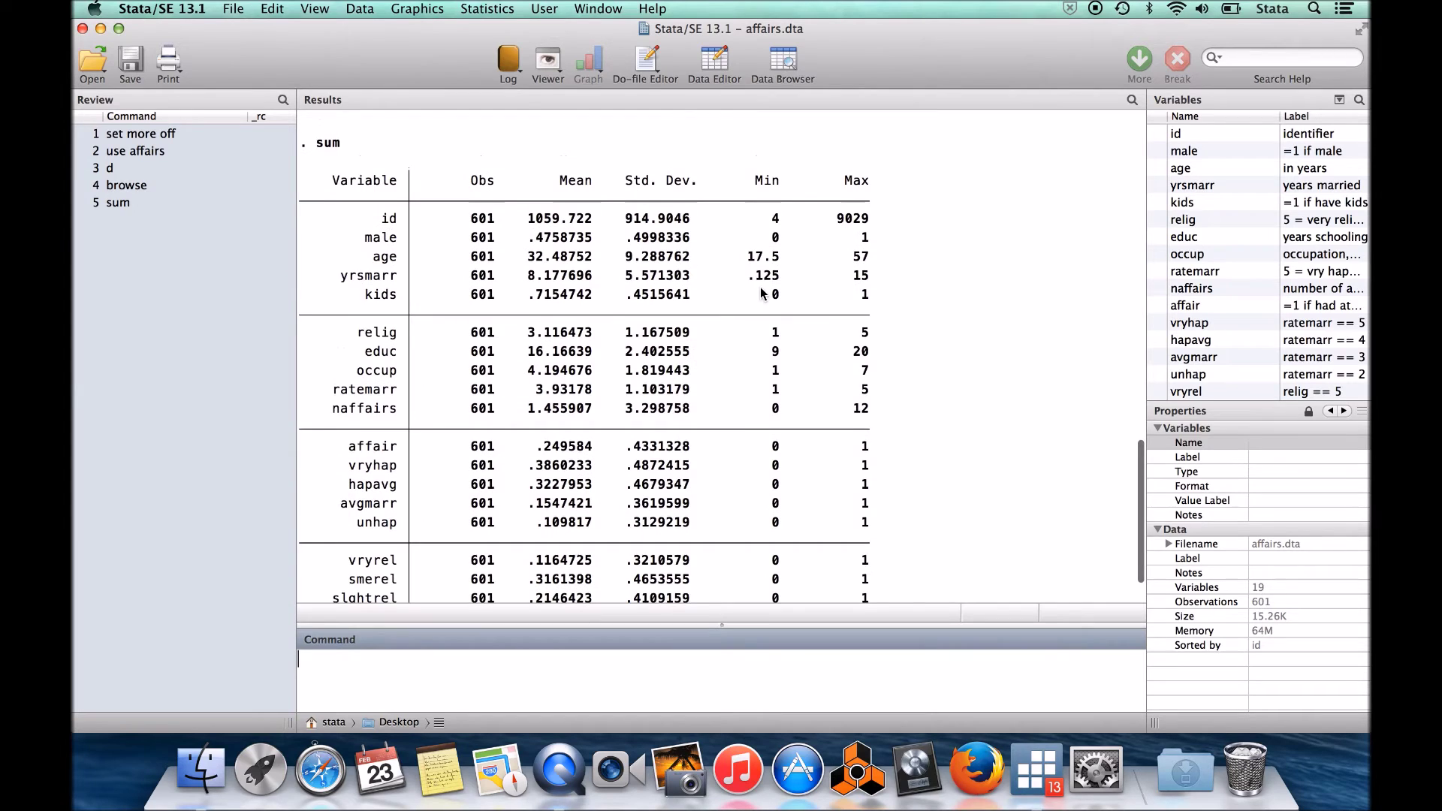
scroll(761, 293, "up", 1)
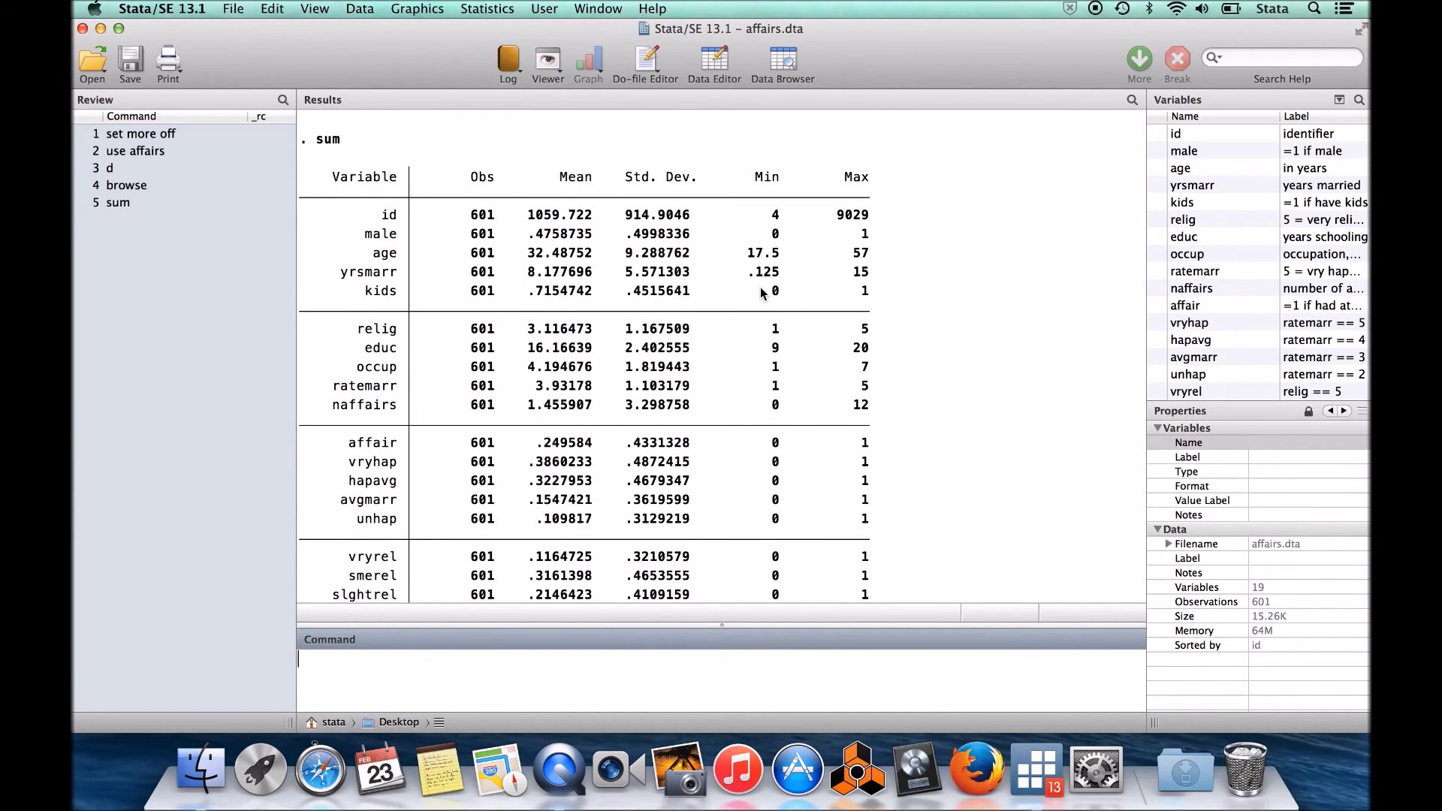
scroll(762, 293, "down", 5)
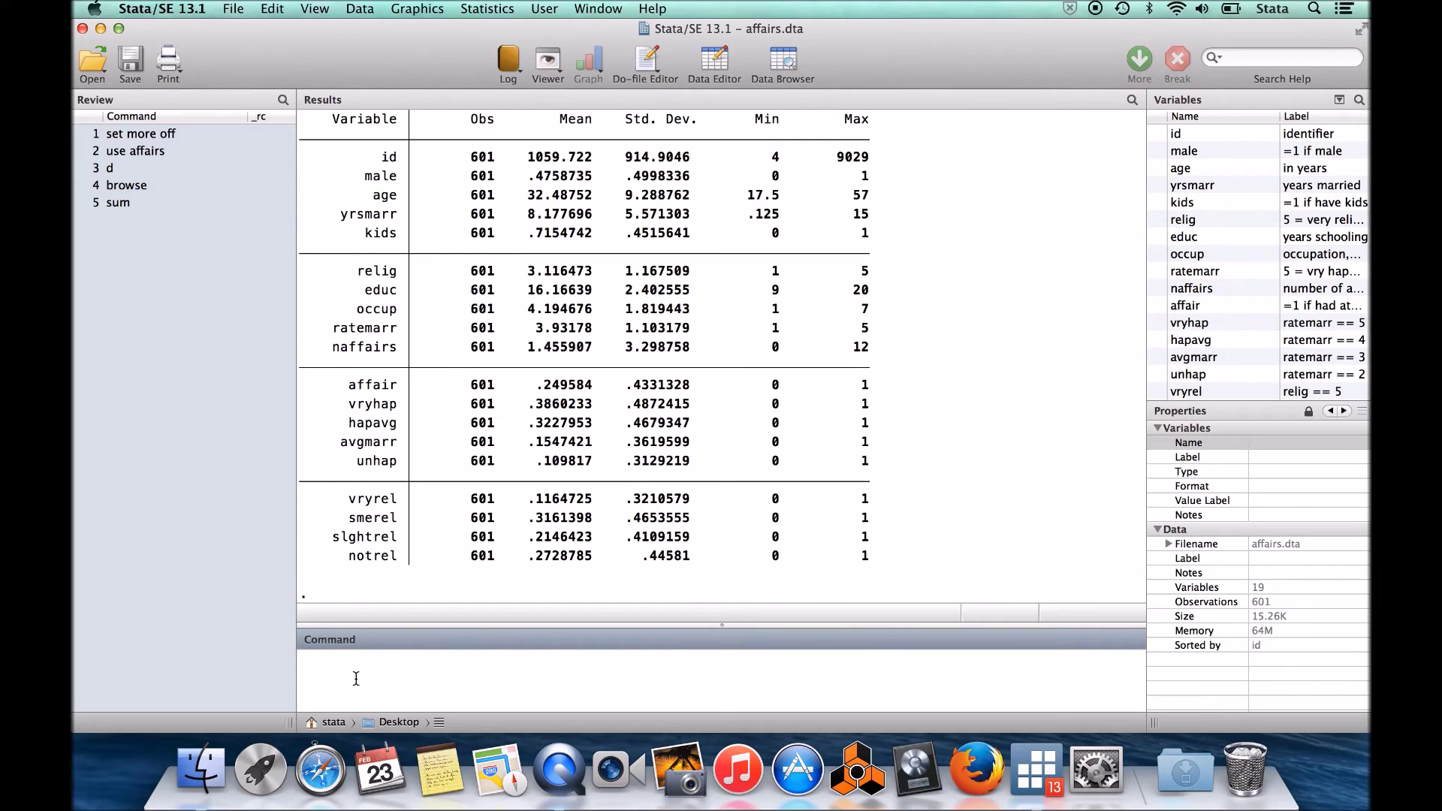
Tabulate the frequencies of the naffairs variable with the command tab naffairs.
type("tabulate")
key("BackSpace")
key("BackSpace")
key("BackSpace")
key("BackSpace")
key("BackSpace")
left_click(1158, 291)
left_click(1156, 289)
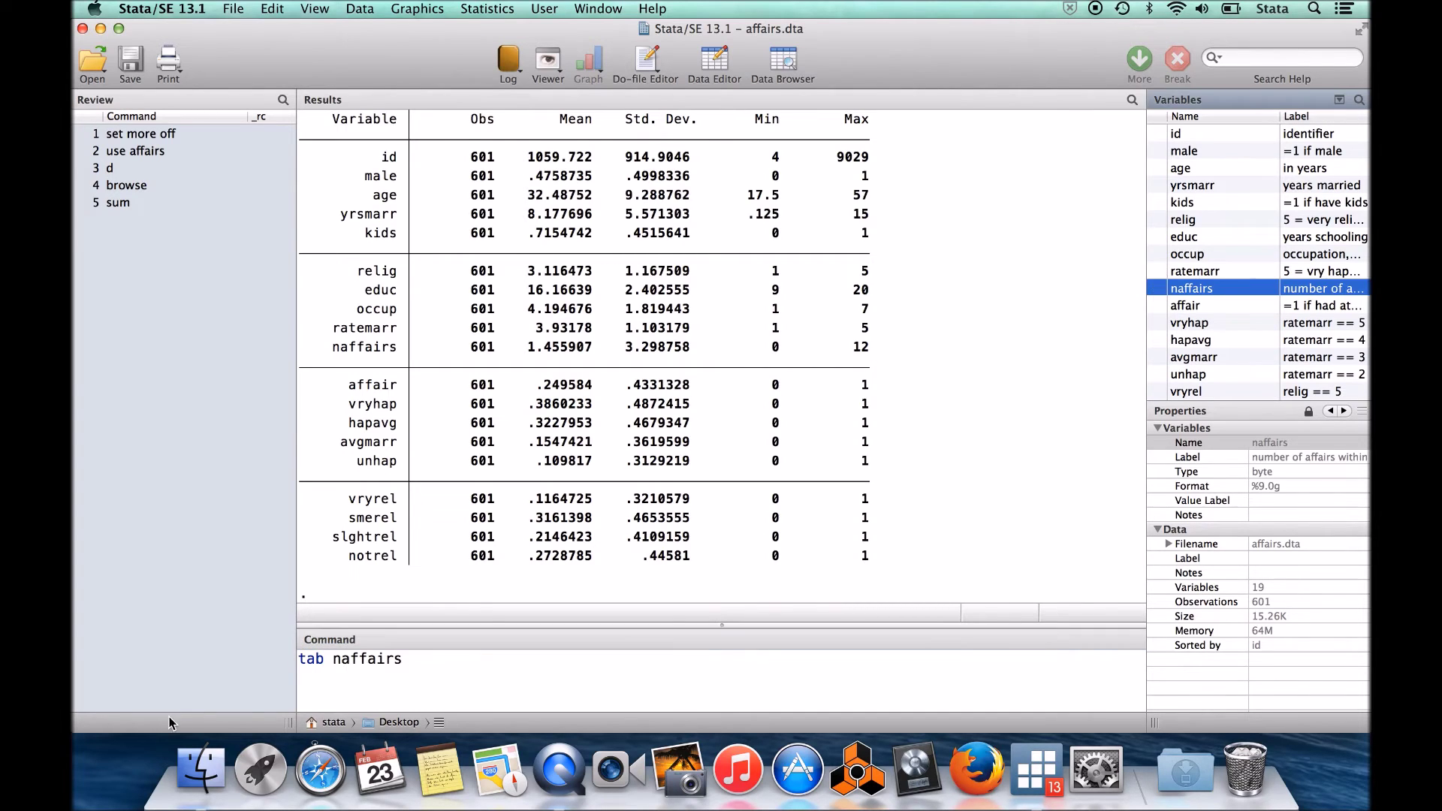
left_click(429, 678)
key("Return")
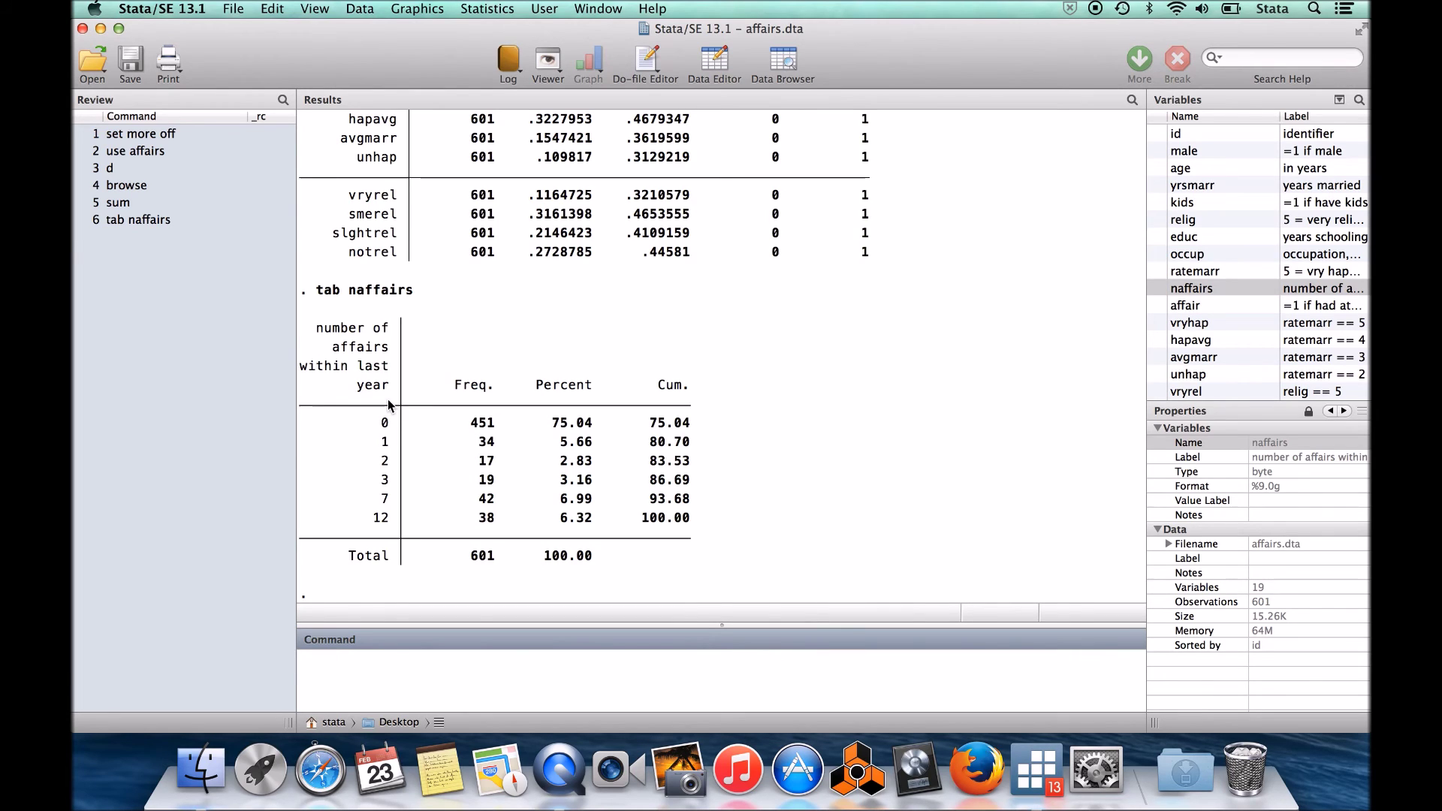
Compute the mean of naffairs for each marriage rating with the command tabstat naffairs, by(ratemarr).
type("tabstat")
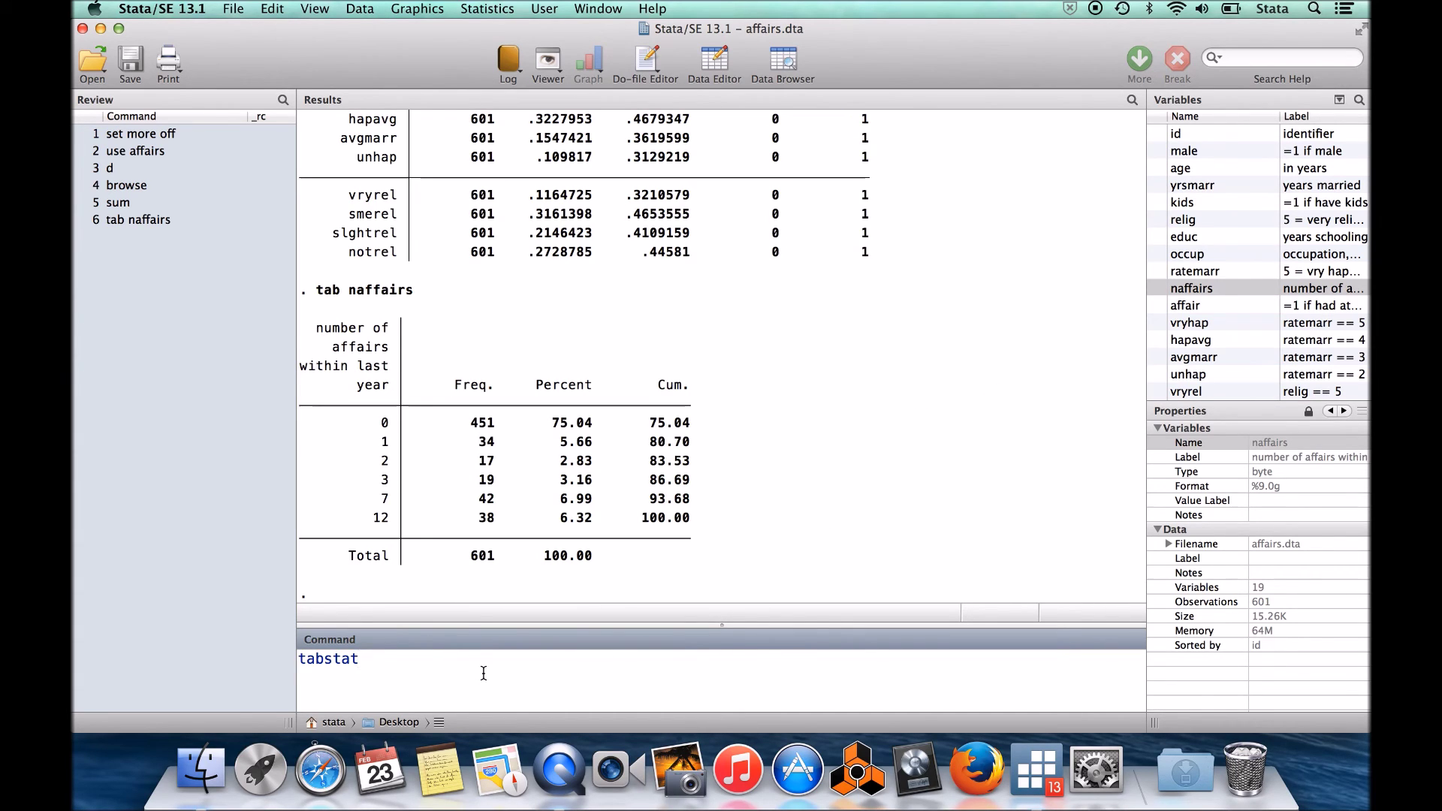
left_click(1156, 289)
type(", by(")
mouse_move(1168, 272)
type("ratemarr)")
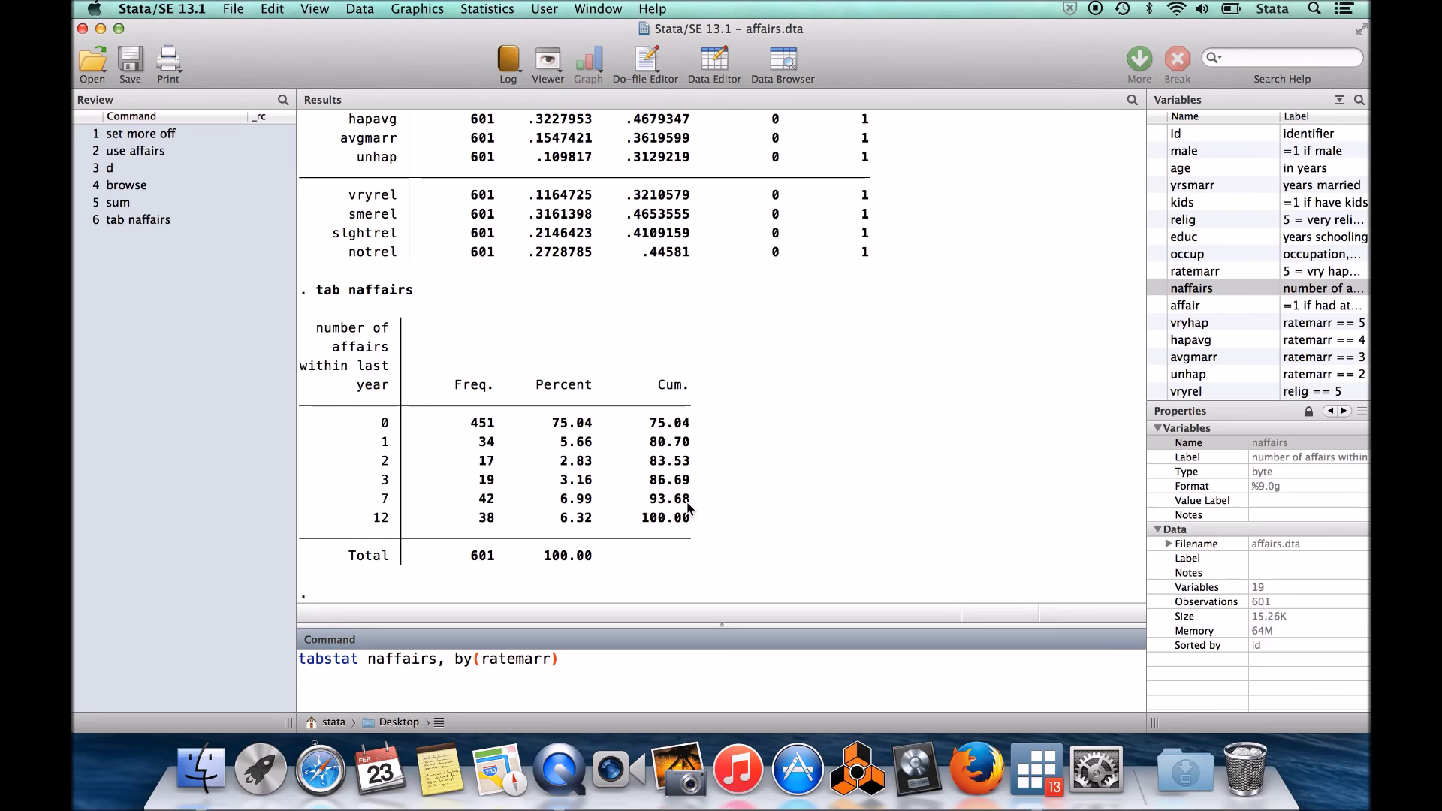
key("Return")
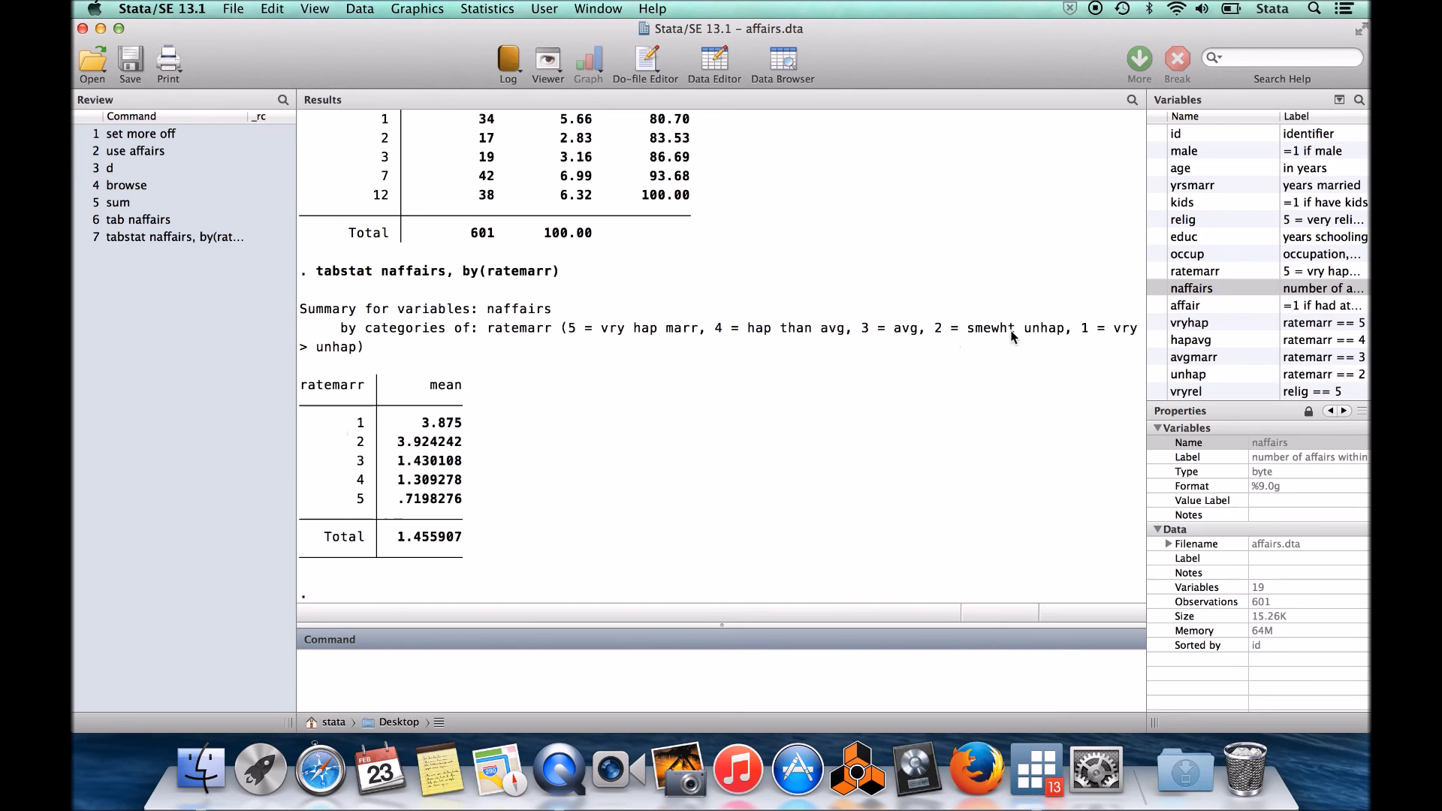
Highlight in turn the mean number of affairs for marriage ratings 1, 2 and 5 in the tabstat output.
left_click_drag(370, 429, 419, 429)
left_click(465, 420)
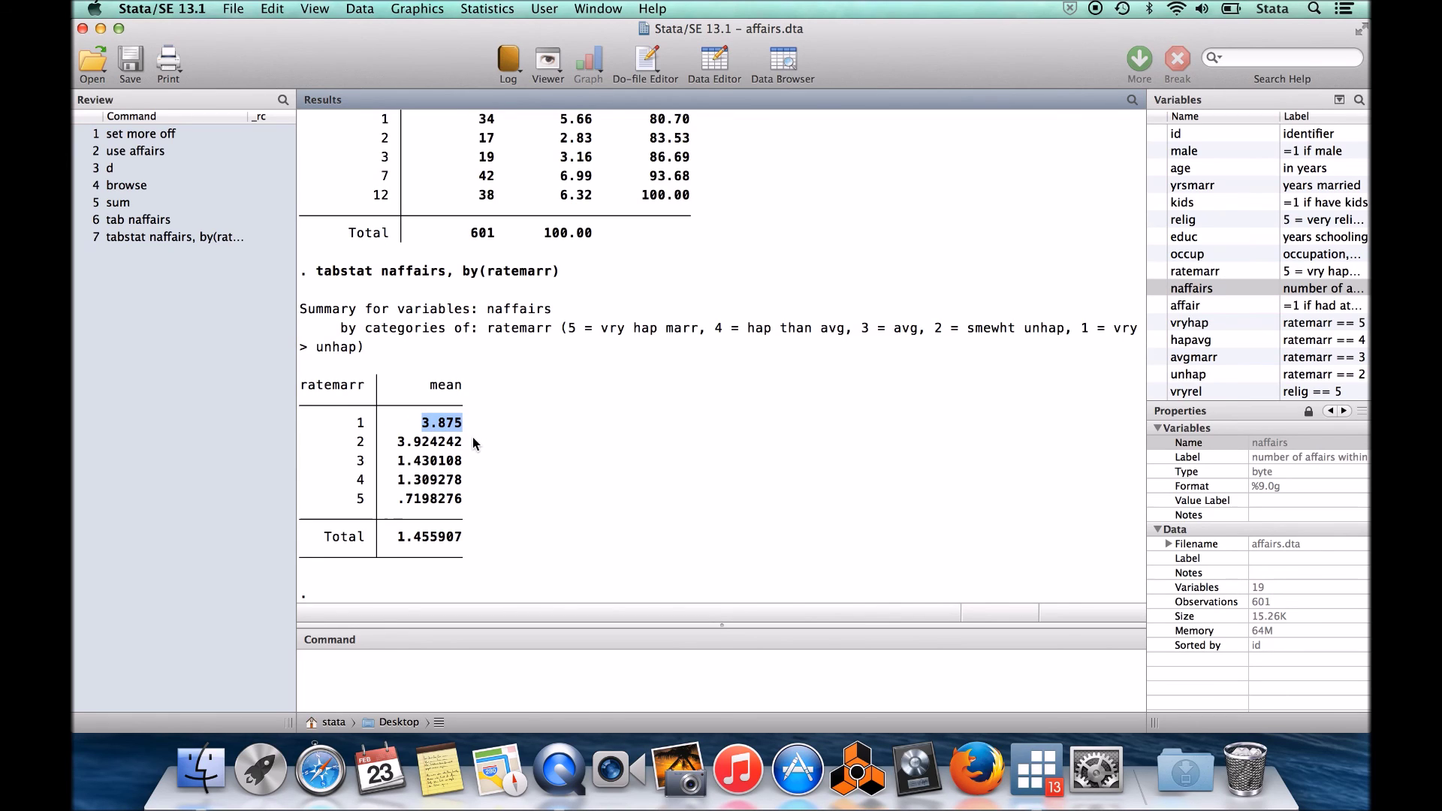
left_click_drag(468, 438, 398, 443)
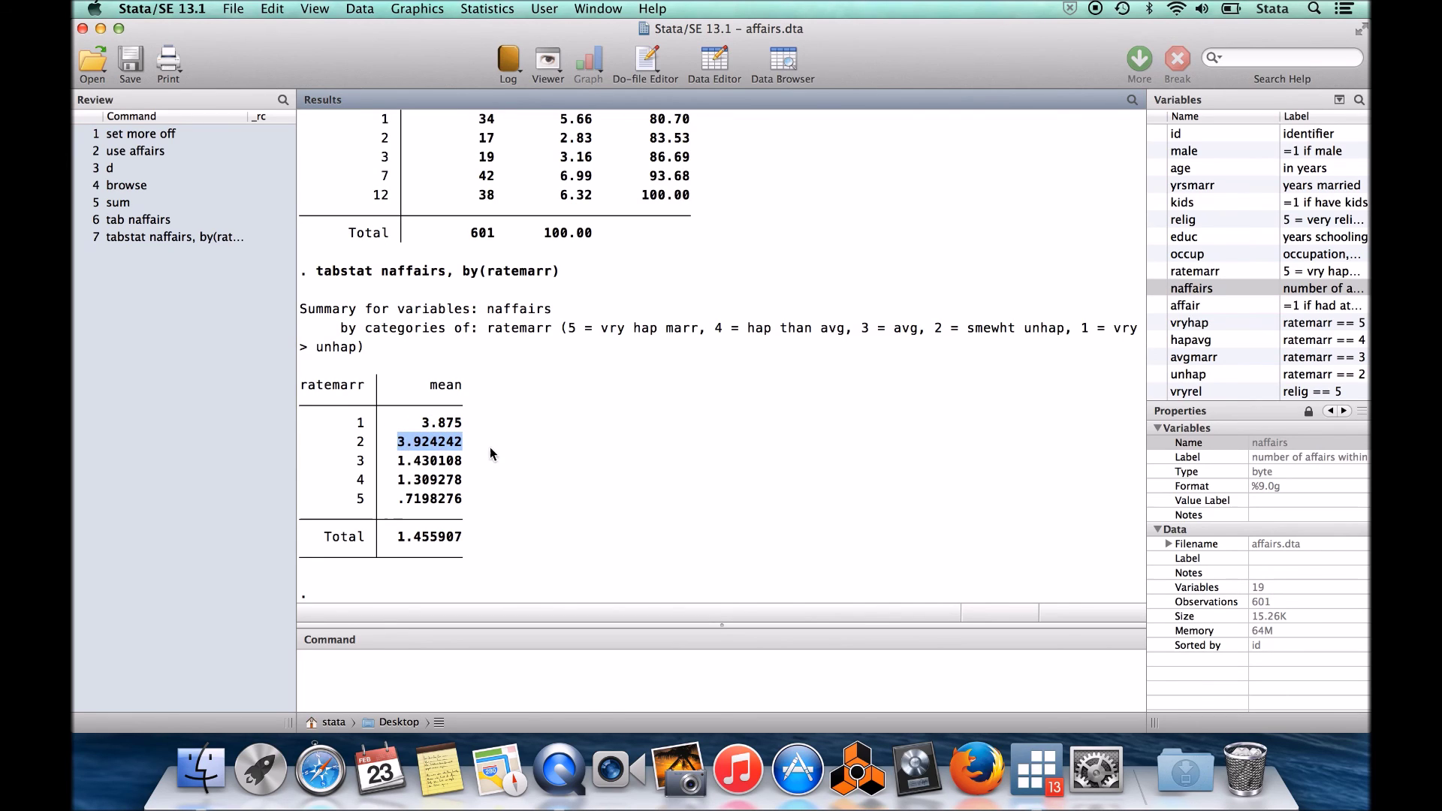
left_click(495, 461)
left_click_drag(467, 498, 398, 500)
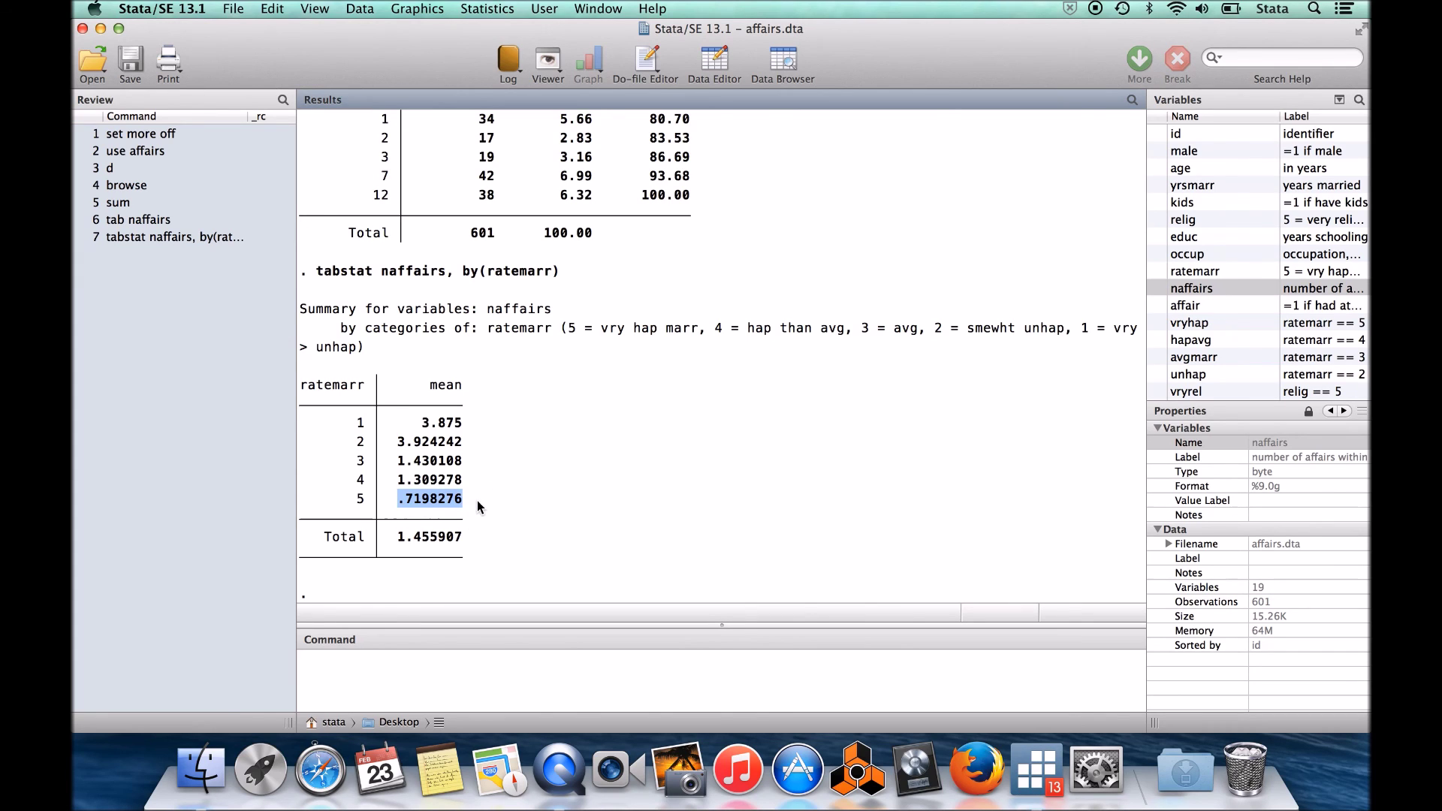